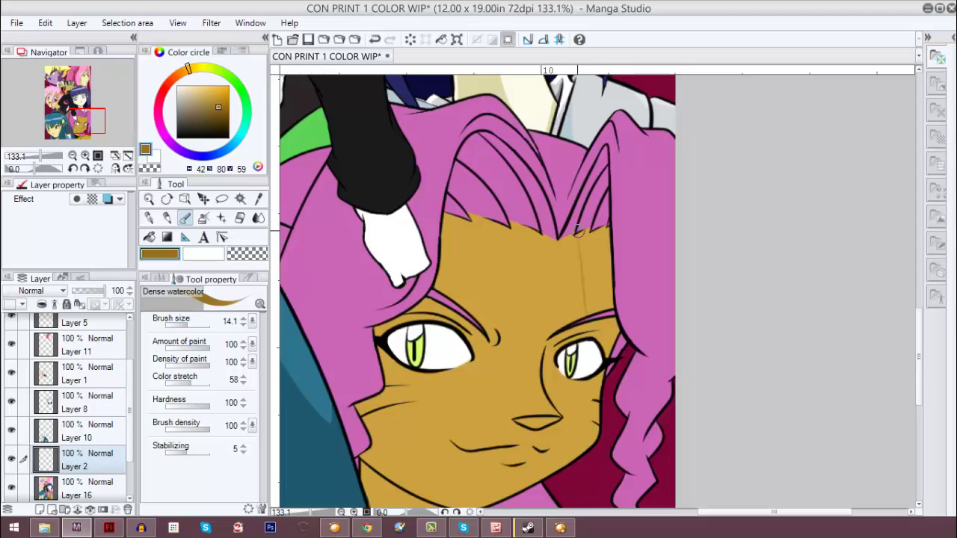
Paint a dark brown shadow down the face beside the pink hair on Layer 2 and erase its overflow along the hair.
{"action": "mouse_move", "coordinate": [578, 232]}
{"action": "left_mouse_down"}
{"action": "mouse_move", "coordinate": [600, 289]}
{"action": "mouse_move", "coordinate": [588, 276]}
{"action": "mouse_move", "coordinate": [612, 303]}
{"action": "mouse_move", "coordinate": [605, 390]}
{"action": "left_mouse_up"}
{"action": "key", "text": "e"}
{"action": "key", "text": "]"}
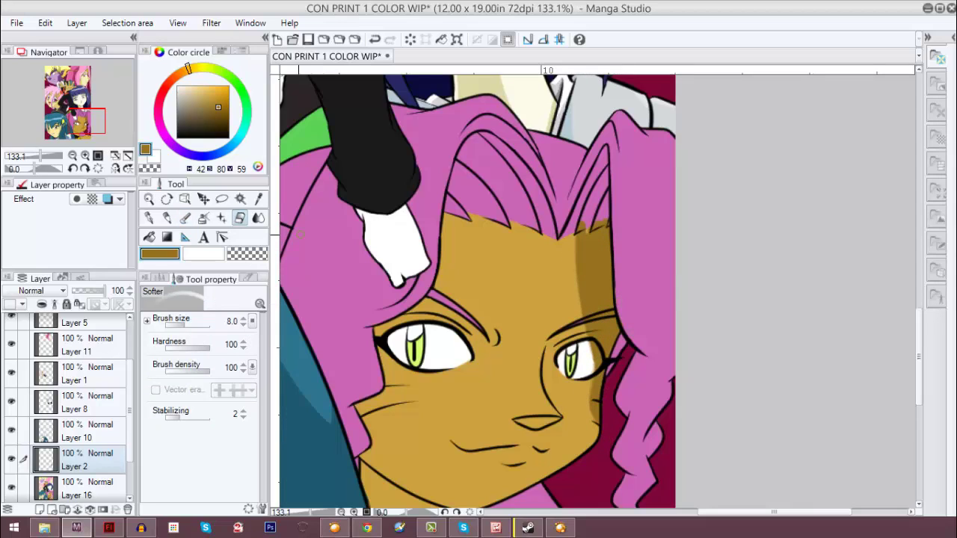
{"action": "scroll", "coordinate": [590, 224], "scroll_direction": "up", "scroll_amount": 3}
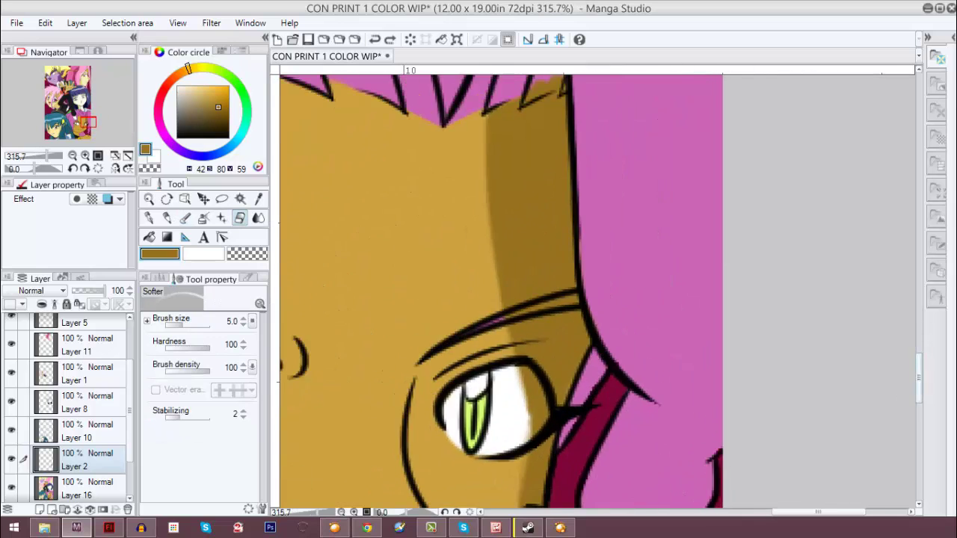
{"action": "left_click_drag", "start_coordinate": [568, 187], "coordinate": [568, 337]}
{"action": "key", "text": "bracketleft"}
{"action": "key", "text": "bracketleft"}
{"action": "key", "text": "bracketleft"}
{"action": "key", "text": "b"}
{"action": "key", "text": "e"}
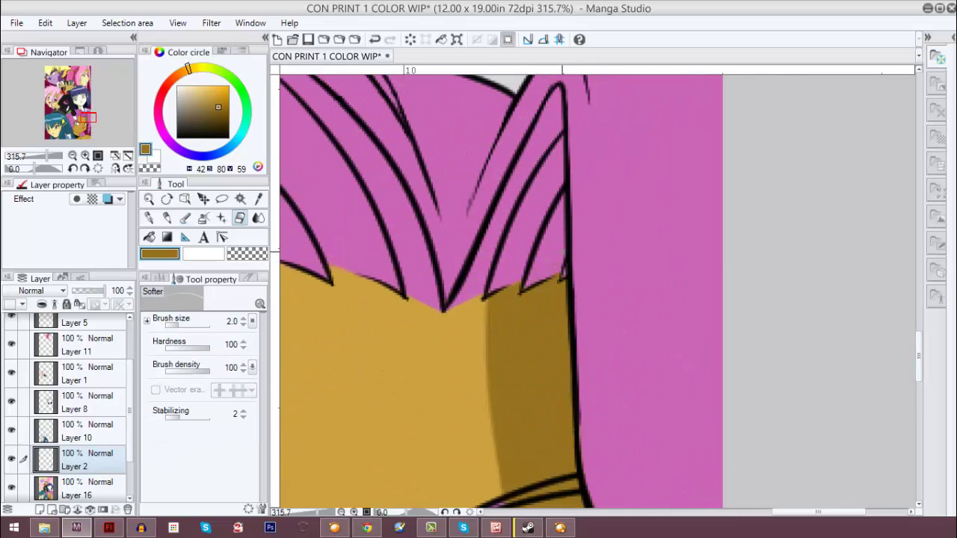
Erase the brown shadow covering the pink eyebrow and the white of the eye on the shaded side.
{"action": "scroll", "coordinate": [563, 254], "scroll_direction": "down", "scroll_amount": 3}
{"action": "key", "text": "bracketright"}
{"action": "key", "text": "bracketright"}
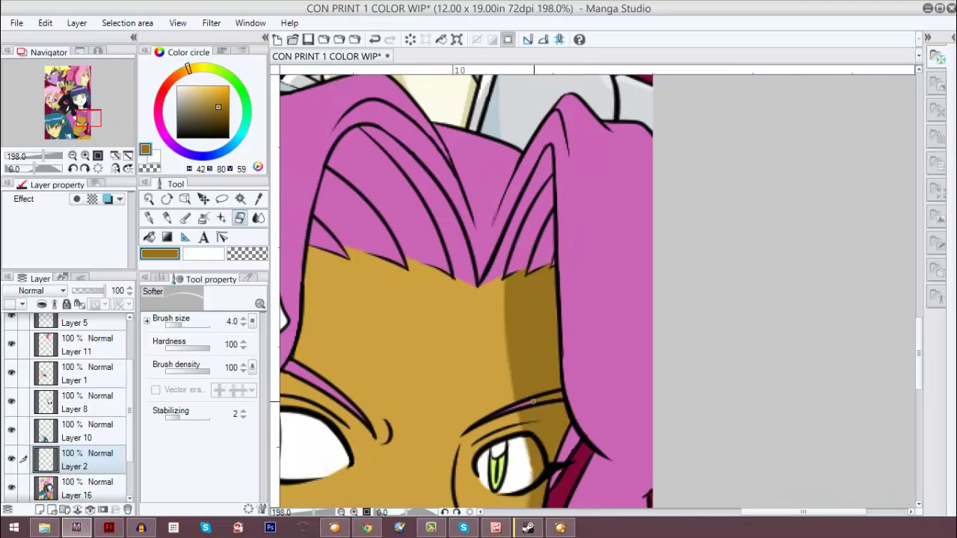
{"action": "left_click_drag", "start_coordinate": [535, 479], "coordinate": [535, 351]}
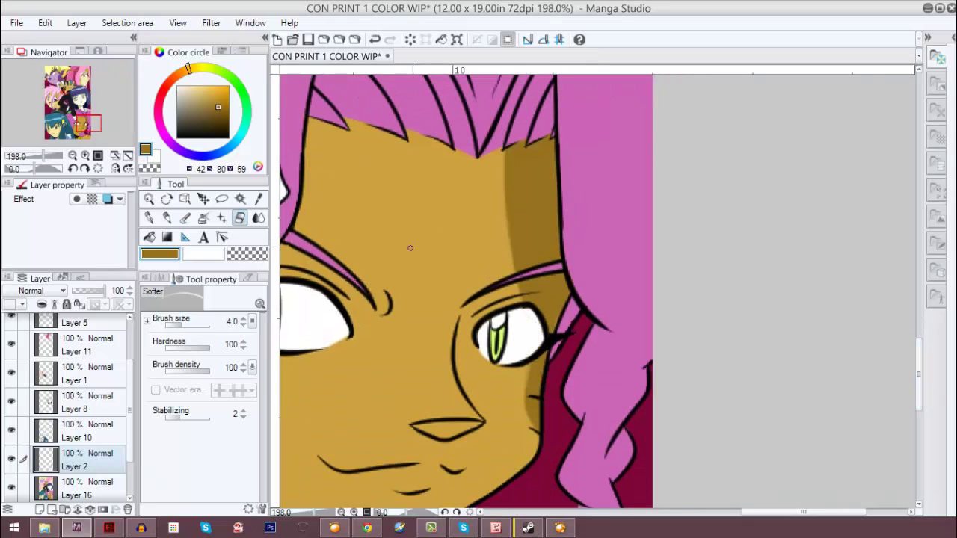
Erase the existing nose outline from the line art on Layer 7.
{"action": "left_click", "coordinate": [438, 301], "text": "ctrl+shift"}
{"action": "left_click", "coordinate": [438, 300], "text": "alt"}
{"action": "left_click_drag", "start_coordinate": [432, 426], "coordinate": [414, 424]}
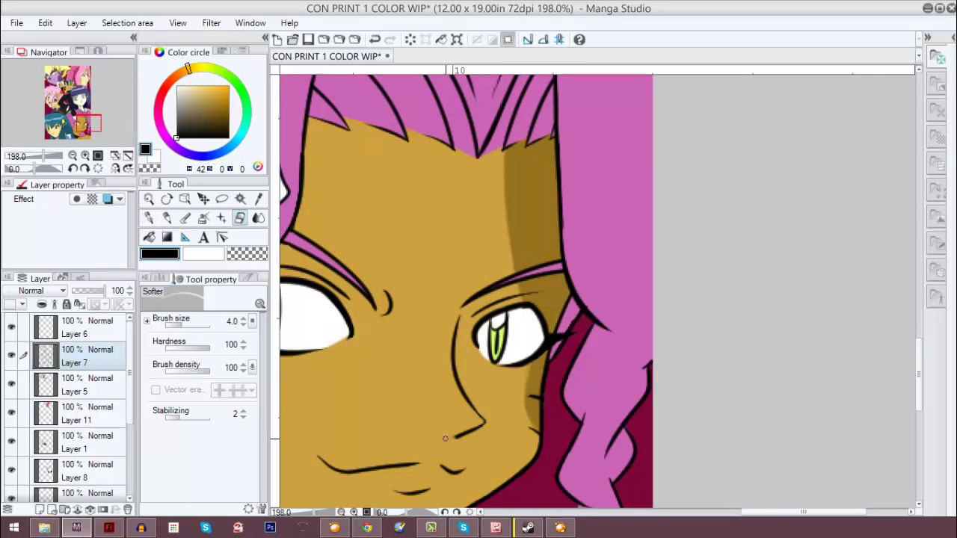
{"action": "scroll", "coordinate": [447, 435], "scroll_direction": "down", "scroll_amount": 4}
{"action": "scroll", "coordinate": [471, 418], "scroll_direction": "up", "scroll_amount": 3}
{"action": "key", "text": "bracketright"}
{"action": "key", "text": "bracketright"}
{"action": "key", "text": "bracketright"}
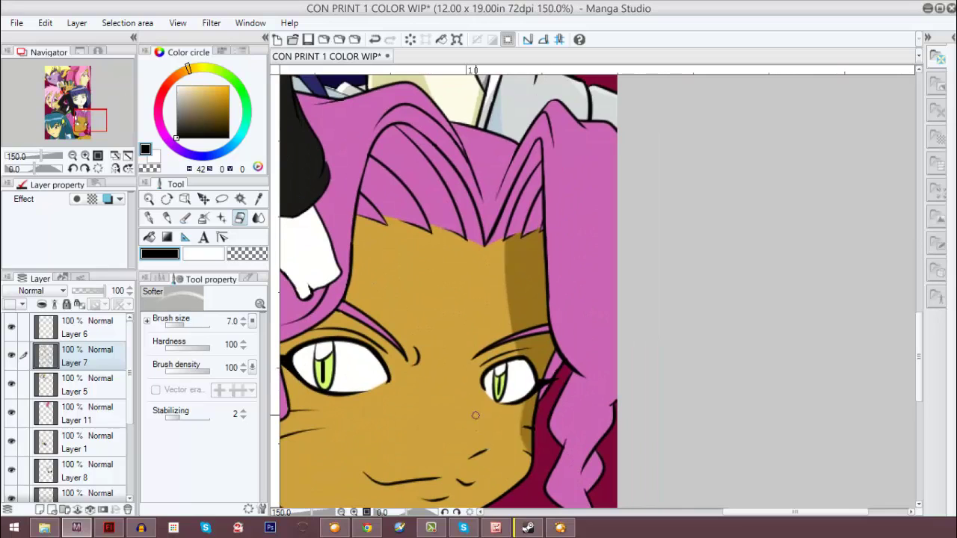
{"action": "key", "text": "p"}
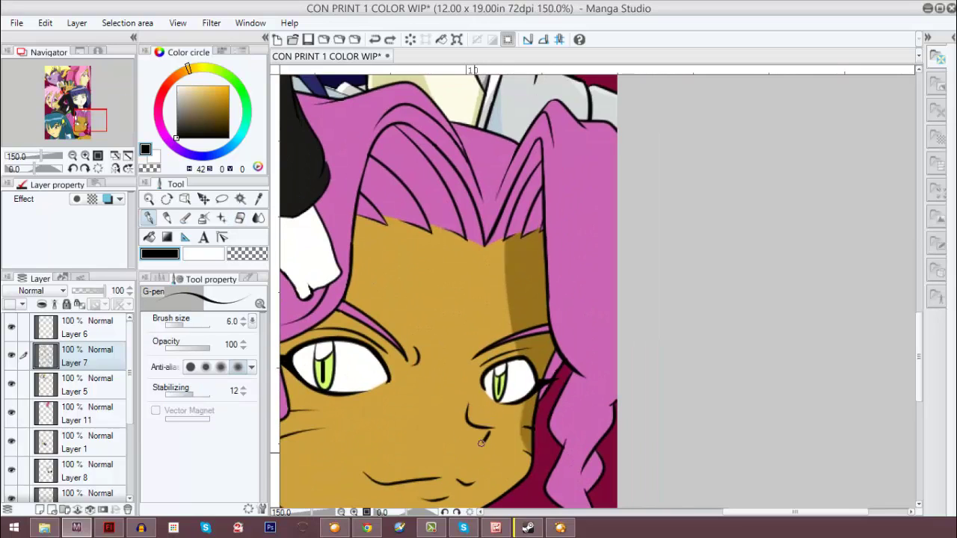
{"action": "key", "text": "ctrl+z"}
{"action": "left_click_drag", "start_coordinate": [467, 380], "coordinate": [497, 467]}
{"action": "key", "text": "ctrl+z"}
Draw a simple angular nose outline in black on Layer 7.
{"action": "scroll", "coordinate": [521, 402], "scroll_direction": "down", "scroll_amount": 5}
{"action": "scroll", "coordinate": [521, 402], "scroll_direction": "up", "scroll_amount": 1}
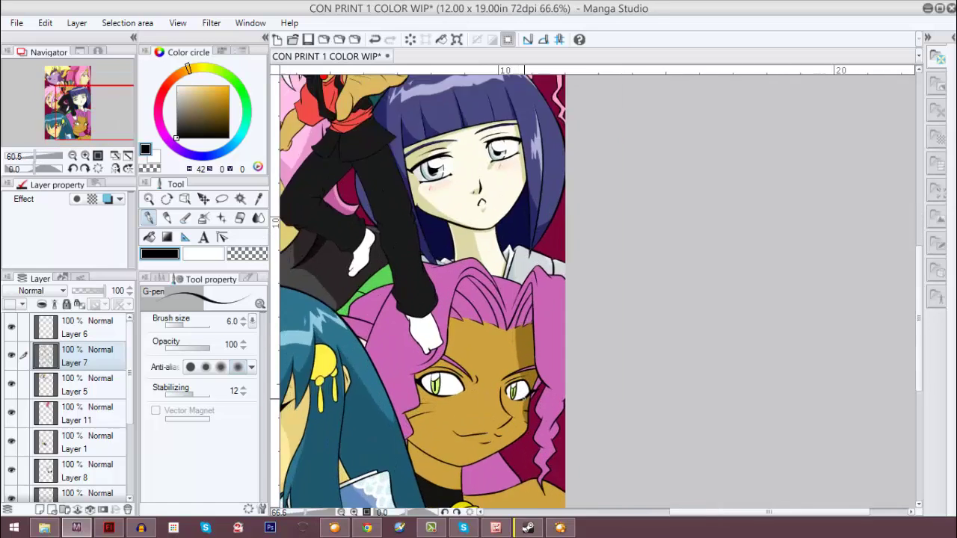
{"action": "scroll", "coordinate": [521, 401], "scroll_direction": "up", "scroll_amount": 3}
{"action": "key", "text": "p"}
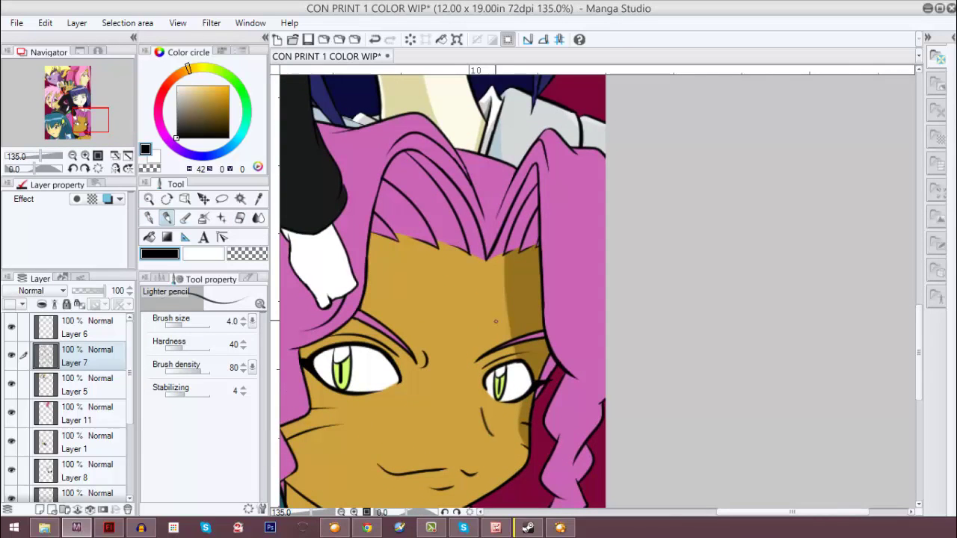
{"action": "key", "text": "p"}
{"action": "key", "text": "e"}
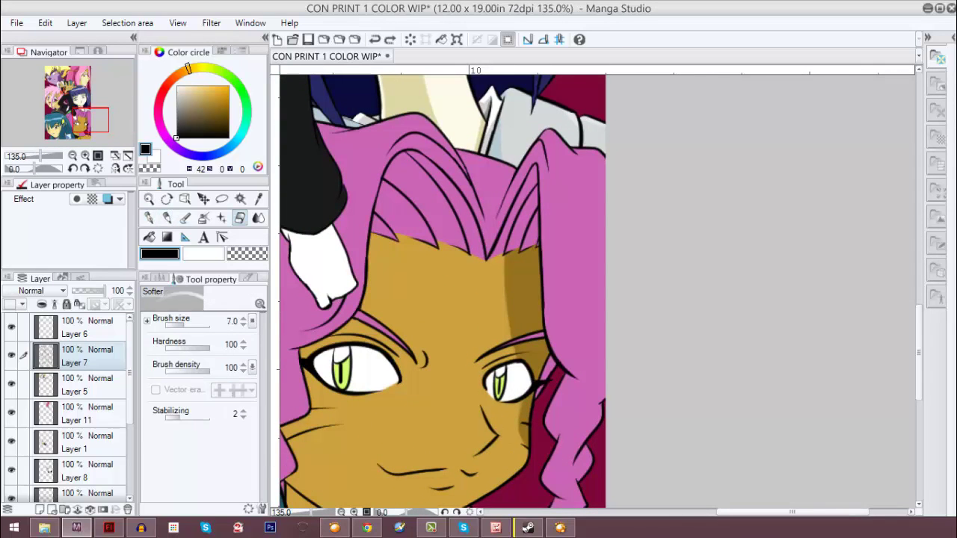
Shade the cheek and jaw nearest the teal hair on Layer 2 with the dark brown watercolor brush at size 12.
{"action": "key", "text": "b"}
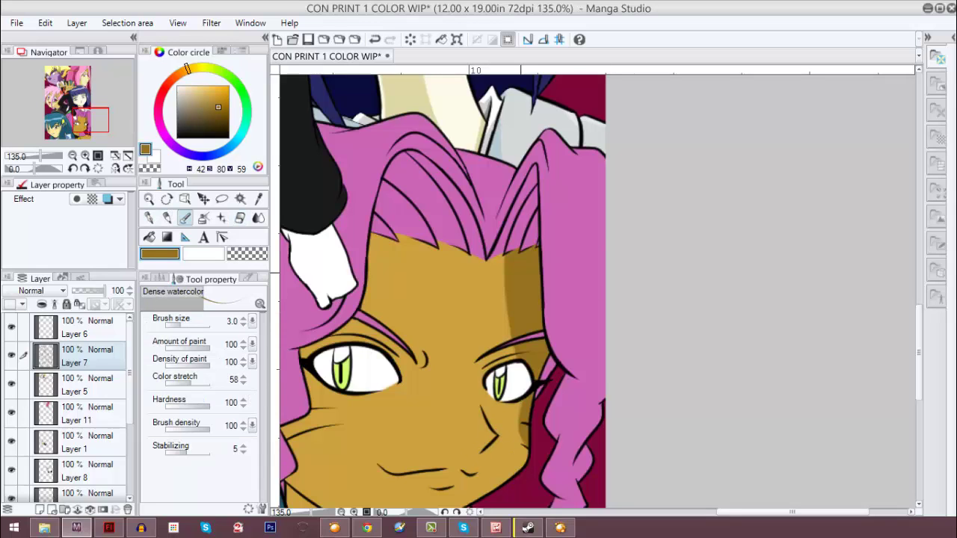
{"action": "left_click", "coordinate": [303, 460], "text": "alt"}
{"action": "left_click", "coordinate": [303, 460], "text": "ctrl+shift"}
{"action": "left_click_drag", "start_coordinate": [303, 460], "coordinate": [374, 403]}
{"action": "mouse_move", "coordinate": [470, 467]}
{"action": "left_mouse_down"}
{"action": "mouse_move", "coordinate": [390, 394]}
{"action": "mouse_move", "coordinate": [453, 463]}
{"action": "mouse_move", "coordinate": [389, 320]}
{"action": "left_mouse_up"}
{"action": "key", "text": "bracketright"}
{"action": "key", "text": "bracketright"}
{"action": "mouse_move", "coordinate": [366, 370]}
{"action": "left_mouse_down"}
{"action": "mouse_move", "coordinate": [377, 411]}
{"action": "mouse_move", "coordinate": [460, 473]}
{"action": "left_mouse_up"}
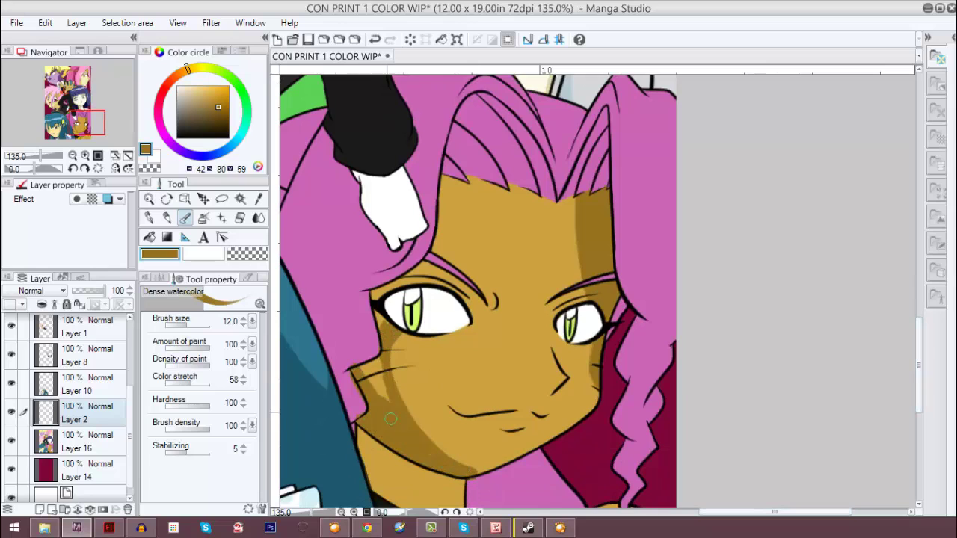
{"action": "left_click_drag", "start_coordinate": [363, 407], "coordinate": [374, 295]}
Paint dark brown shadows over the eyelids, beneath the brows and on the forehead beside the gloved hand.
{"action": "left_click_drag", "start_coordinate": [547, 305], "coordinate": [586, 294]}
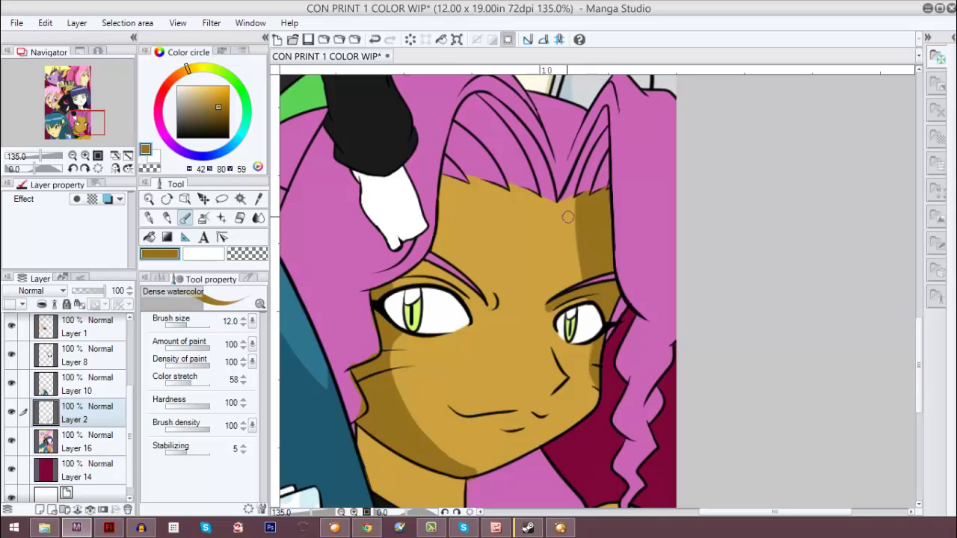
{"action": "mouse_move", "coordinate": [481, 308]}
{"action": "left_mouse_down"}
{"action": "mouse_move", "coordinate": [397, 282]}
{"action": "mouse_move", "coordinate": [464, 293]}
{"action": "left_mouse_up"}
{"action": "mouse_move", "coordinate": [498, 191]}
{"action": "left_mouse_down"}
{"action": "mouse_move", "coordinate": [453, 248]}
{"action": "mouse_move", "coordinate": [481, 202]}
{"action": "left_mouse_up"}
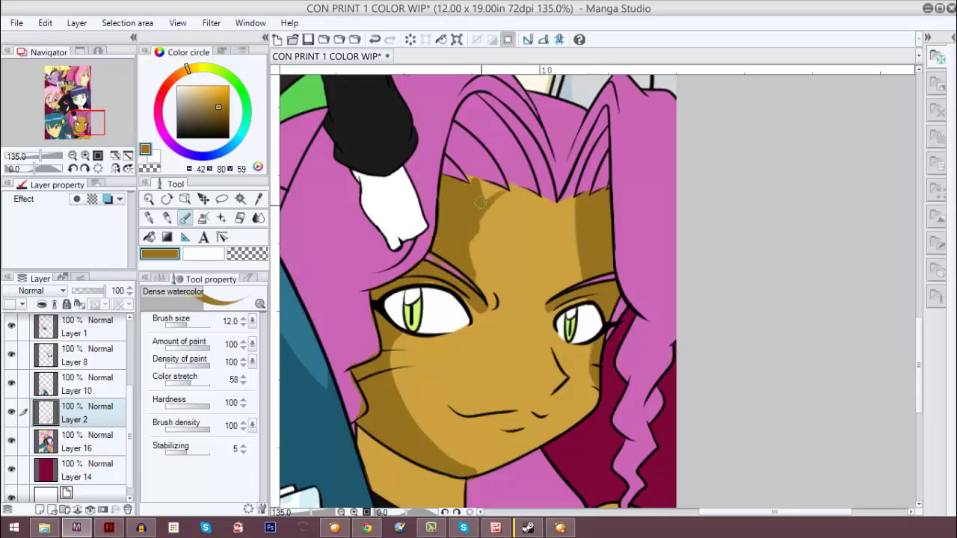
Trim the new forehead shadow to a narrow band with a smooth curved edge and clear its overflow onto the hair.
{"action": "key", "text": "j"}
{"action": "left_click_drag", "start_coordinate": [485, 282], "coordinate": [509, 197]}
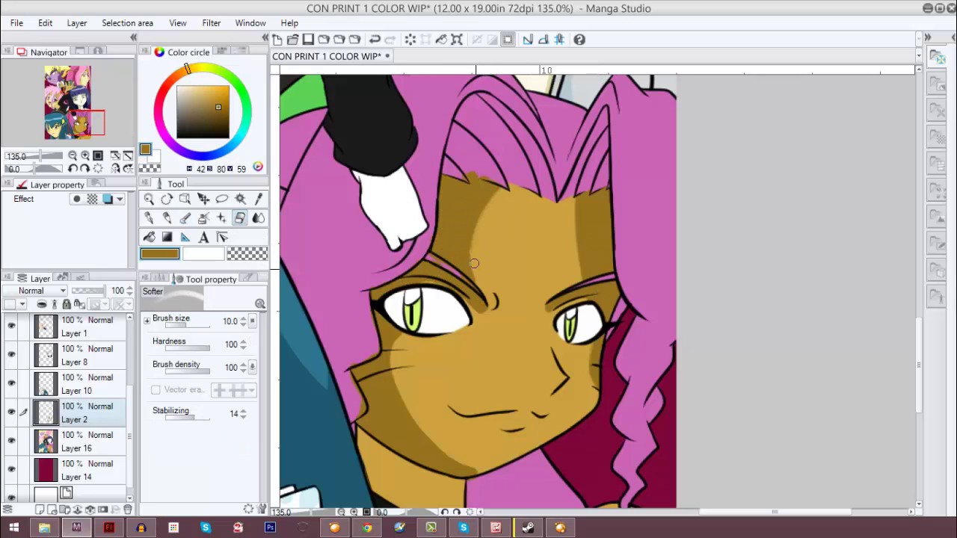
{"action": "mouse_move", "coordinate": [474, 263]}
{"action": "left_mouse_down"}
{"action": "mouse_move", "coordinate": [471, 178]}
{"action": "mouse_move", "coordinate": [487, 287]}
{"action": "mouse_move", "coordinate": [479, 192]}
{"action": "mouse_move", "coordinate": [513, 216]}
{"action": "left_mouse_up"}
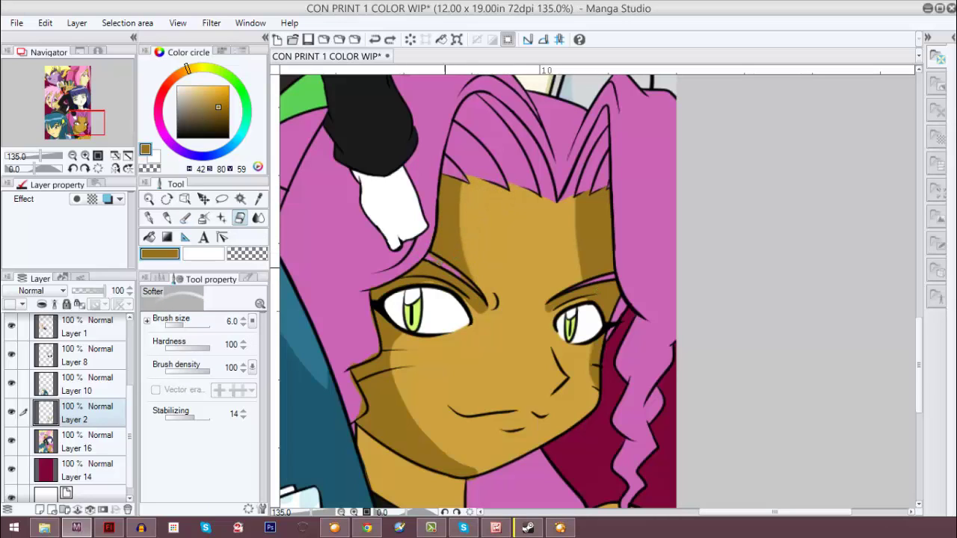
Shade the small crease between the eyebrows and clean up the shadow edges on the forehead and jaw.
{"action": "key", "text": "b"}
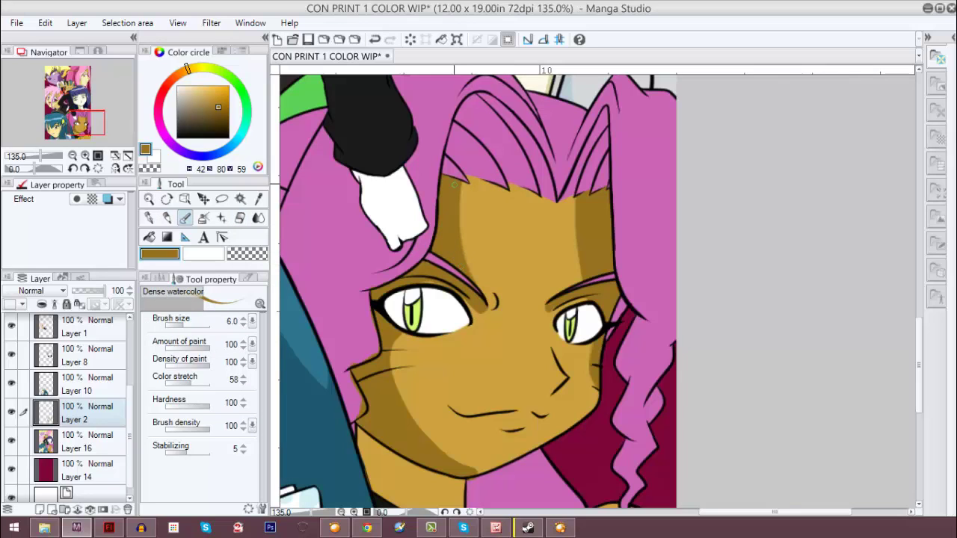
{"action": "key", "text": "j"}
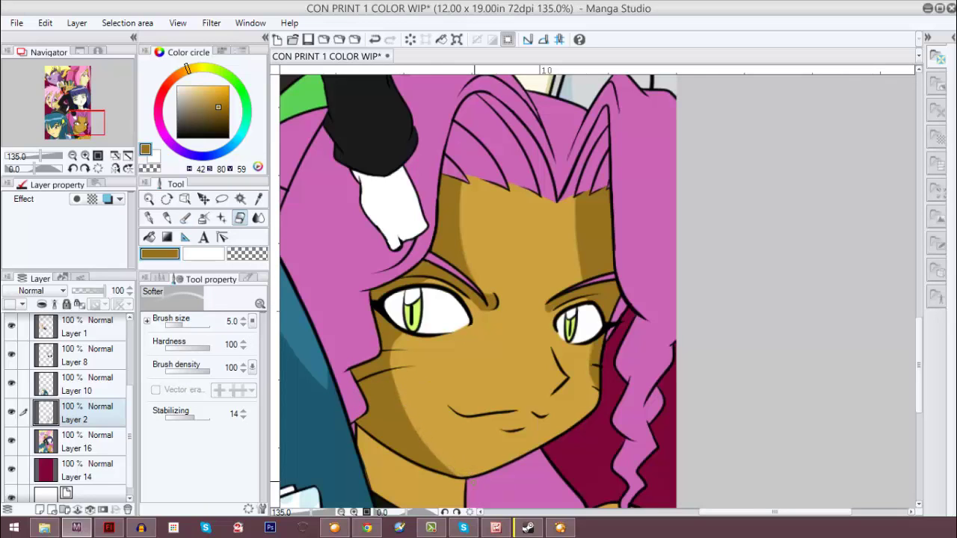
{"action": "key", "text": "b"}
{"action": "key", "text": "j"}
Erase the short line under the mouth on Layer 7 and paint a small triangular brown shadow there on Layer 2.
{"action": "left_click", "coordinate": [513, 434], "text": "ctrl+shift"}
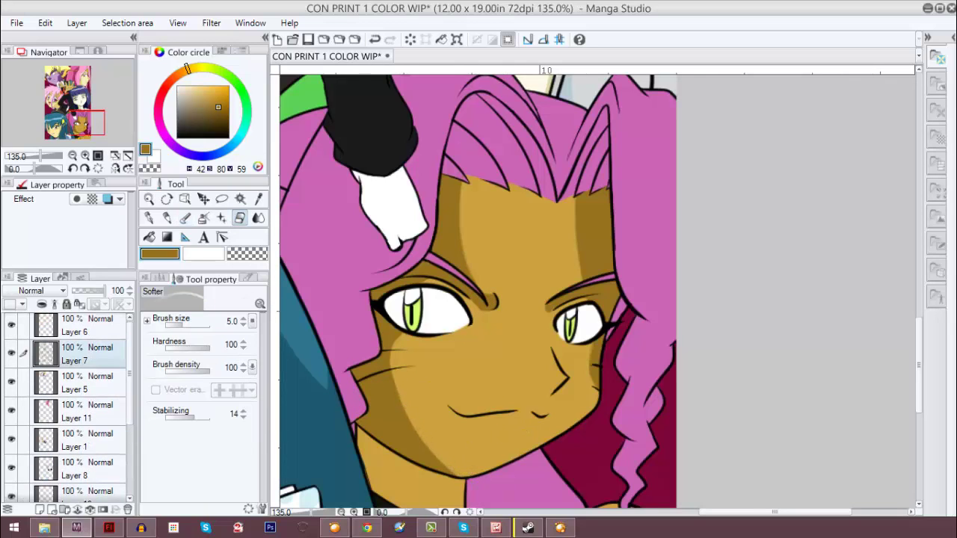
{"action": "left_click", "coordinate": [494, 382], "text": "ctrl+shift"}
{"action": "key", "text": "b"}
{"action": "key", "text": "j"}
{"action": "left_click_drag", "start_coordinate": [499, 441], "coordinate": [515, 426]}
{"action": "key", "text": "b"}
{"action": "key", "text": "j"}
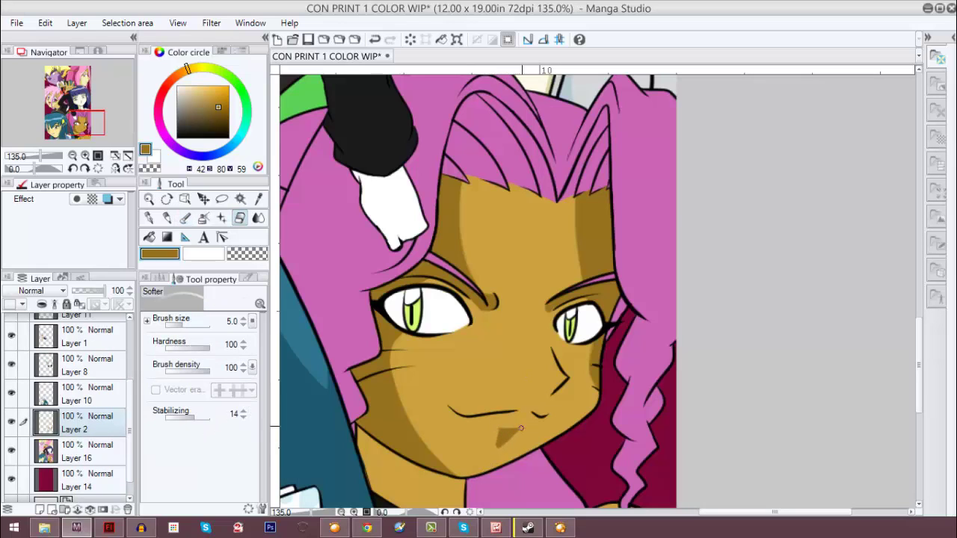
{"action": "scroll", "coordinate": [12, 362], "scroll_direction": "down", "scroll_amount": 2}
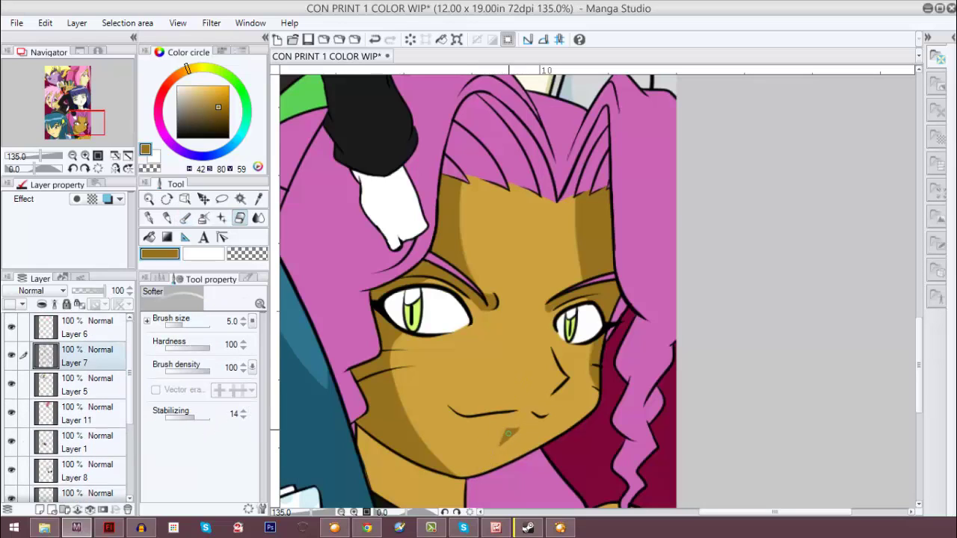
Paint a small pale cream highlight on the cheek beneath the larger eye and sharpen its edges with the eraser.
{"action": "left_click", "coordinate": [186, 86]}
{"action": "key", "text": "b"}
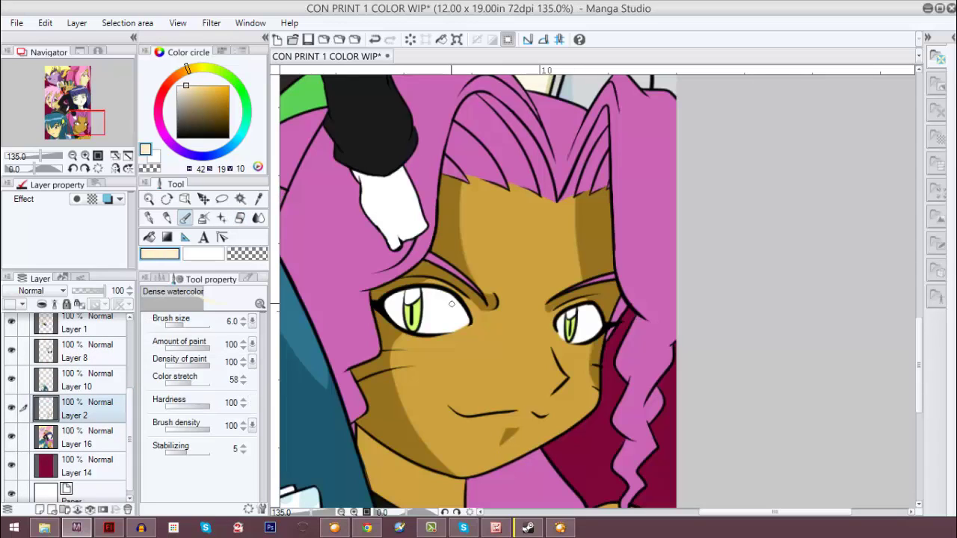
{"action": "left_click_drag", "start_coordinate": [477, 334], "coordinate": [479, 345]}
{"action": "key", "text": "j"}
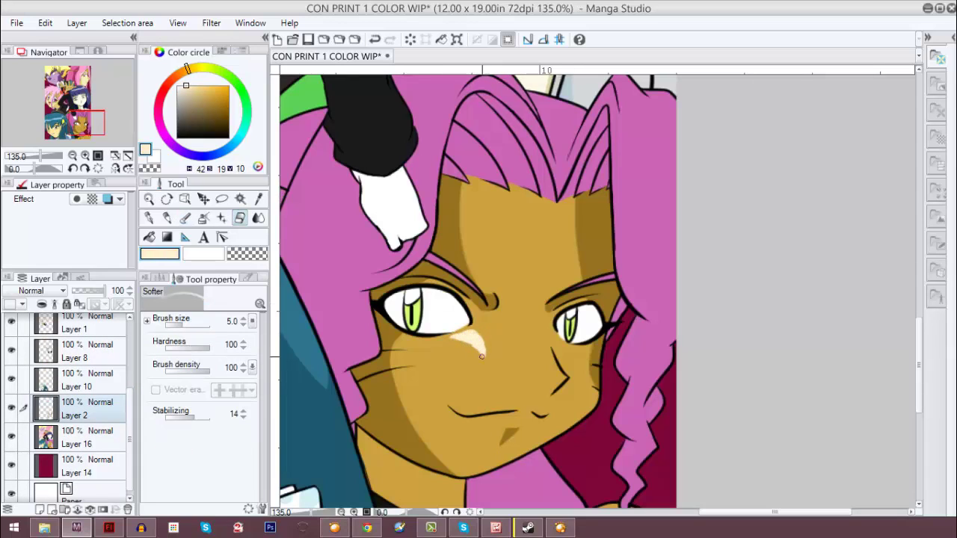
Paint a triangular shadow beside the nose in the sampled dark brown and trim its edges.
{"action": "left_click", "coordinate": [568, 358], "text": "alt"}
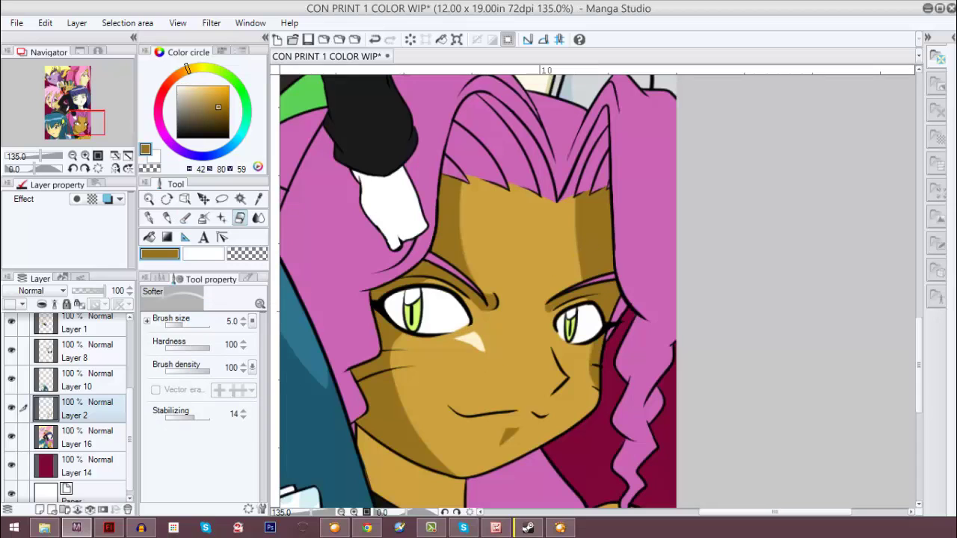
{"action": "key", "text": "b"}
{"action": "mouse_move", "coordinate": [557, 351]}
{"action": "left_mouse_down"}
{"action": "mouse_move", "coordinate": [549, 385]}
{"action": "mouse_move", "coordinate": [553, 350]}
{"action": "left_mouse_up"}
{"action": "key", "text": "j"}
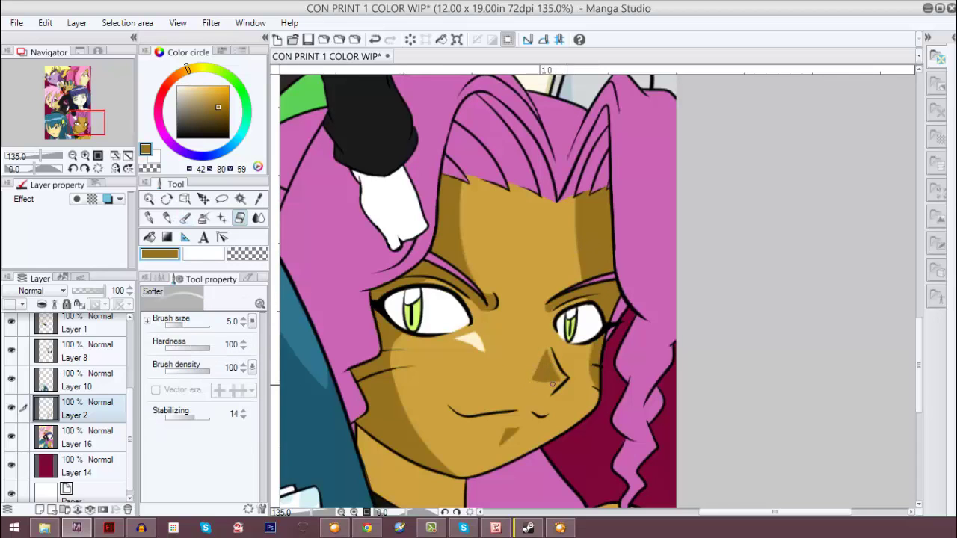
Refill the skin shadows on Layer 2 with a slightly lighter brown, color values 42, 79, 64.
{"action": "key", "text": "ctrl+minus"}
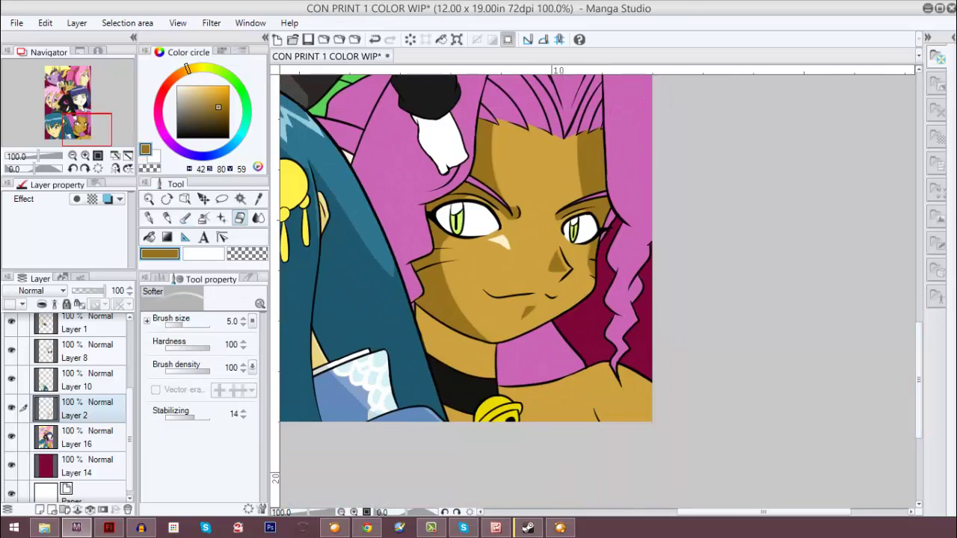
{"action": "key", "text": "g"}
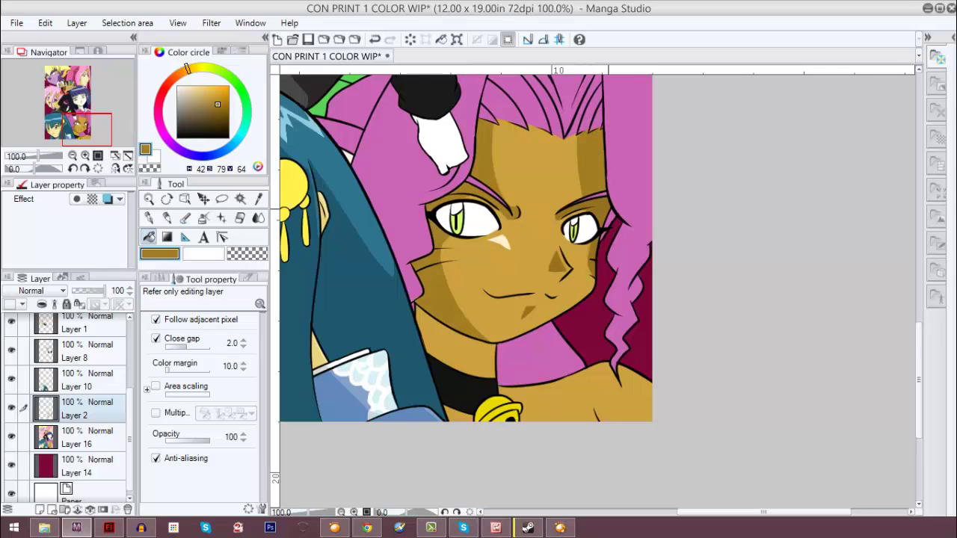
{"action": "key", "text": "ctrl+plus"}
{"action": "key", "text": "ctrl+plus"}
{"action": "key", "text": "j"}
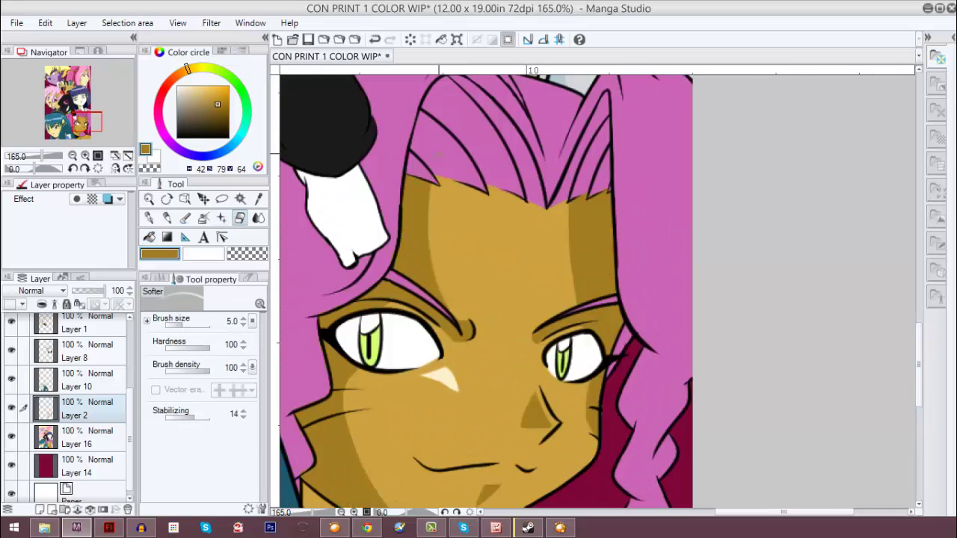
Shade the neck beneath the chin in brown and erase the excess over the black collar and along the shadow's edge.
{"action": "scroll", "coordinate": [482, 363], "scroll_direction": "down", "scroll_amount": 2}
{"action": "scroll", "coordinate": [482, 362], "scroll_direction": "down", "scroll_amount": 1}
{"action": "key", "text": "b"}
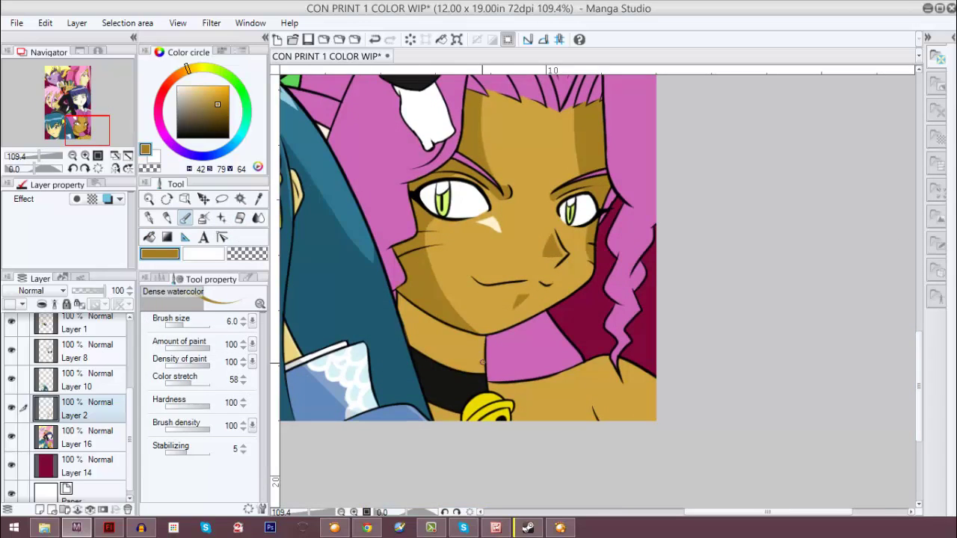
{"action": "mouse_move", "coordinate": [420, 355]}
{"action": "left_mouse_down"}
{"action": "mouse_move", "coordinate": [478, 344]}
{"action": "mouse_move", "coordinate": [449, 336]}
{"action": "left_mouse_up"}
{"action": "key", "text": "j"}
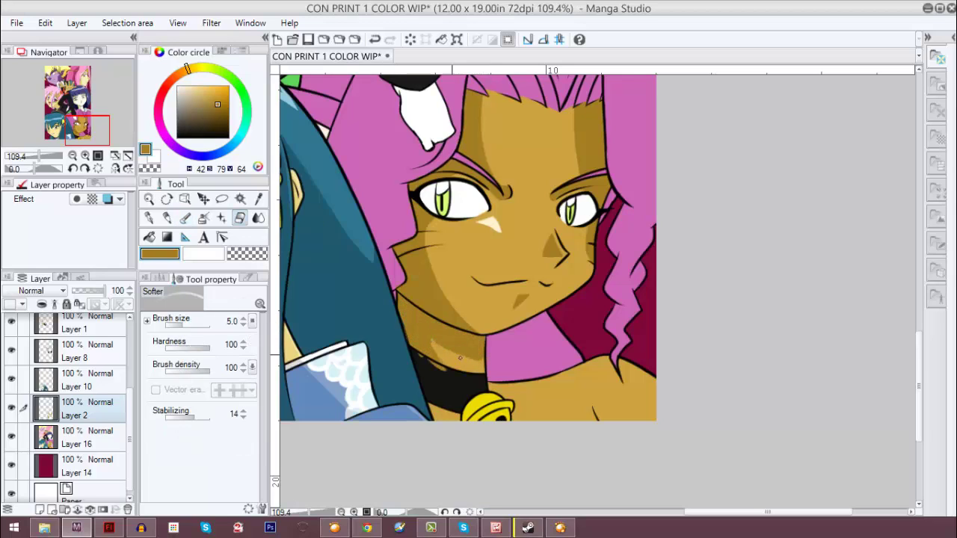
{"action": "key", "text": "b"}
{"action": "key", "text": "j"}
{"action": "key", "text": "b"}
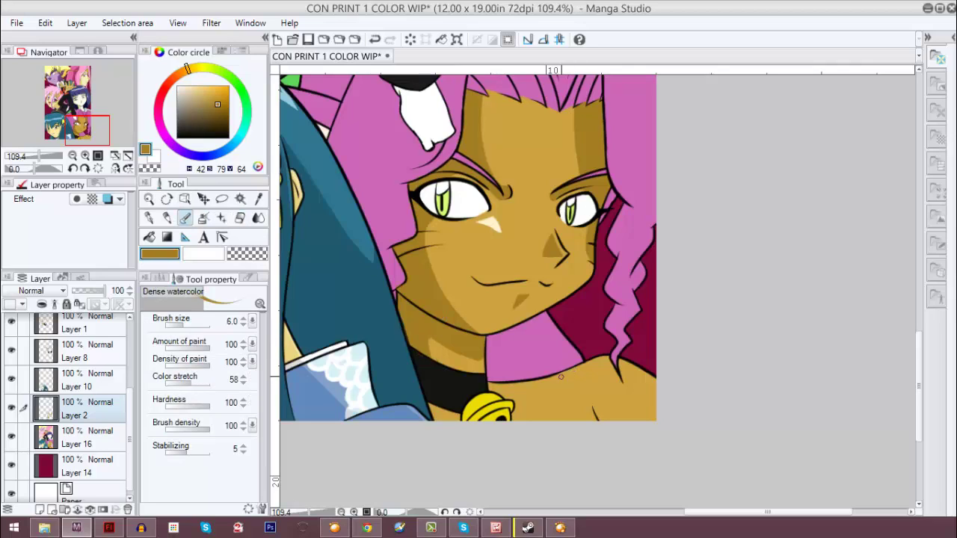
Paint a brown shadow across the chest and shoulder between the bell and the hanging curl.
{"action": "left_click_drag", "start_coordinate": [578, 364], "coordinate": [580, 419]}
{"action": "mouse_move", "coordinate": [490, 382]}
{"action": "left_mouse_down"}
{"action": "mouse_move", "coordinate": [510, 401]}
{"action": "mouse_move", "coordinate": [509, 390]}
{"action": "mouse_move", "coordinate": [537, 394]}
{"action": "mouse_move", "coordinate": [574, 409]}
{"action": "left_mouse_up"}
{"action": "key", "text": "]"}
Erase the chest shadow's overflow onto the pink hair and smooth its outer edge near the shoulder.
{"action": "key", "text": "j"}
{"action": "scroll", "coordinate": [491, 399], "scroll_direction": "up", "scroll_amount": 2}
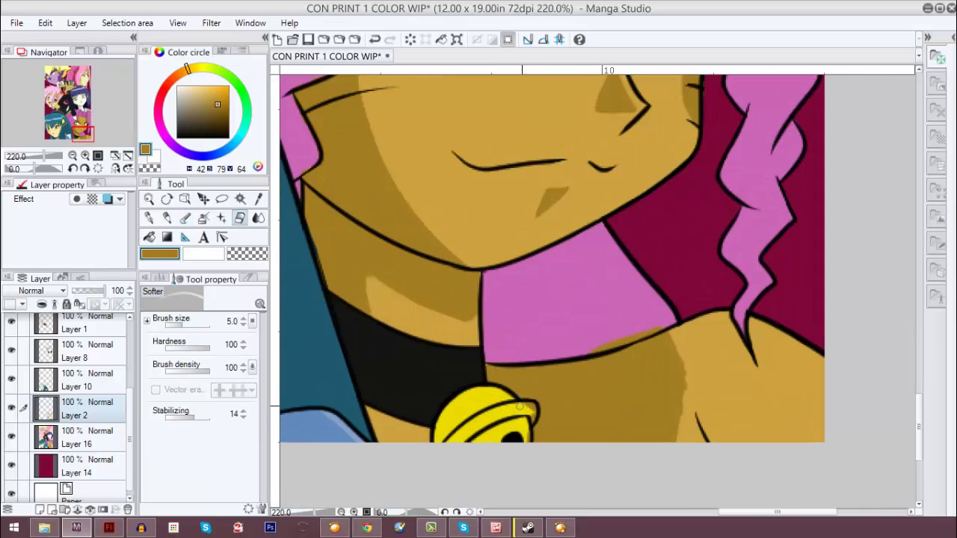
{"action": "key", "text": "b"}
{"action": "key", "text": "j"}
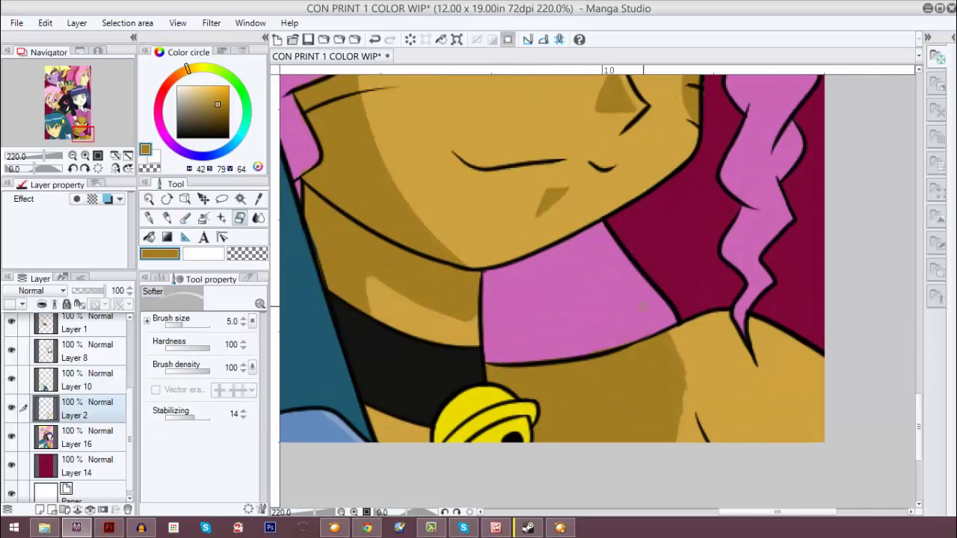
{"action": "mouse_move", "coordinate": [671, 332]}
{"action": "left_mouse_down"}
{"action": "mouse_move", "coordinate": [682, 415]}
{"action": "mouse_move", "coordinate": [664, 344]}
{"action": "left_mouse_up"}
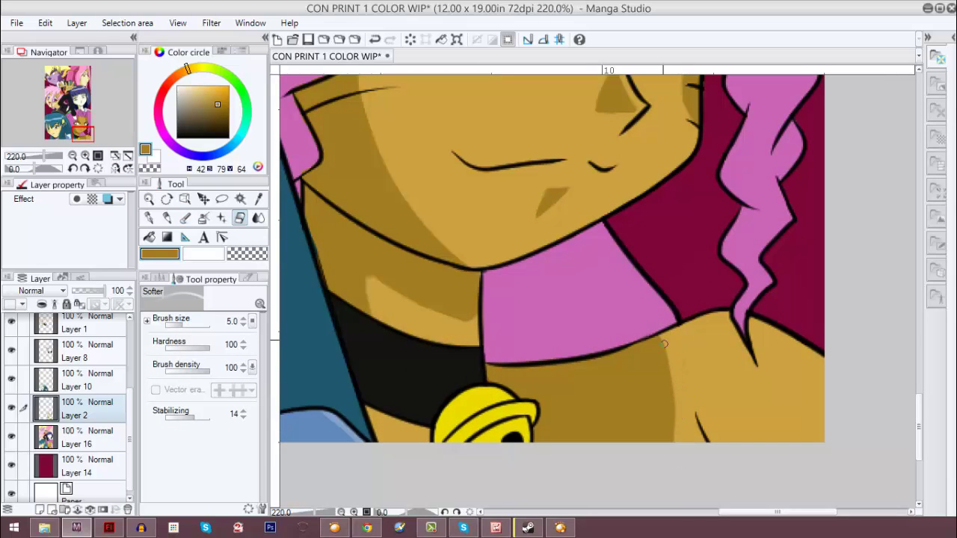
Paint a cream highlight along the shoulder's upper edge beside the hanging curl, using color values 42, 18, 10.
{"action": "scroll", "coordinate": [663, 344], "scroll_direction": "down", "scroll_amount": 2}
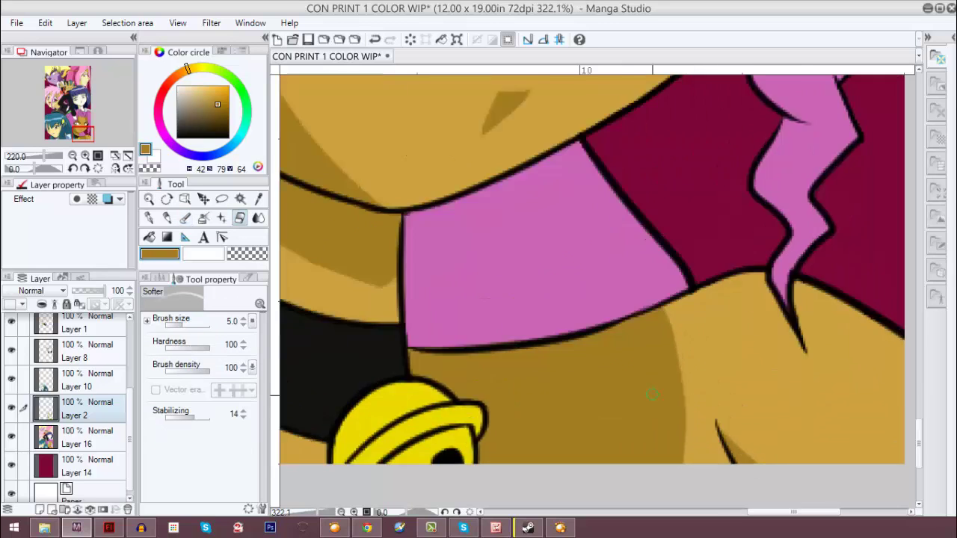
{"action": "key", "text": "b"}
{"action": "key", "text": "j"}
{"action": "left_click_drag", "start_coordinate": [729, 342], "coordinate": [734, 351]}
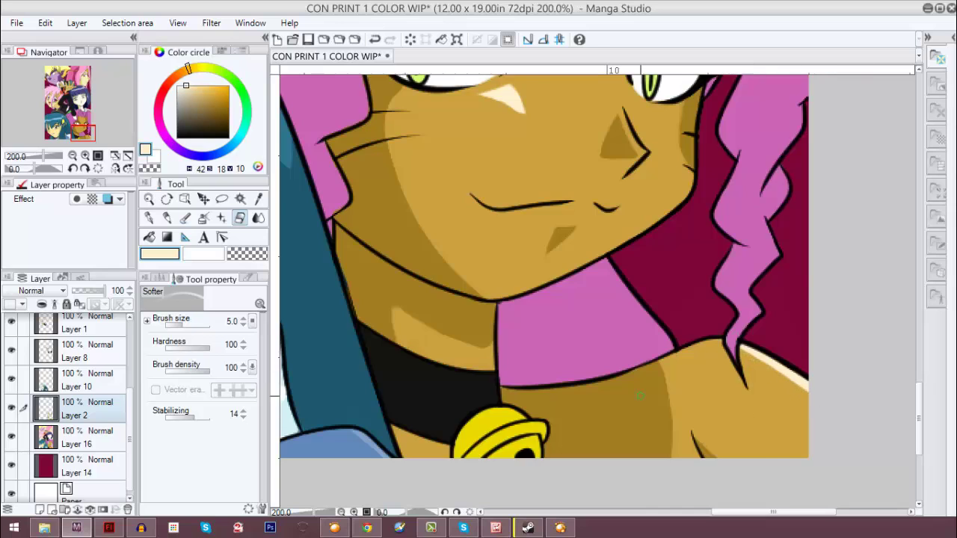
{"action": "scroll", "coordinate": [639, 396], "scroll_direction": "down", "scroll_amount": 2}
On a new layer, paint the front of the black collar dark gray, color values 90, 0, 33, and erase the overflow around the bell.
{"action": "key", "text": "b"}
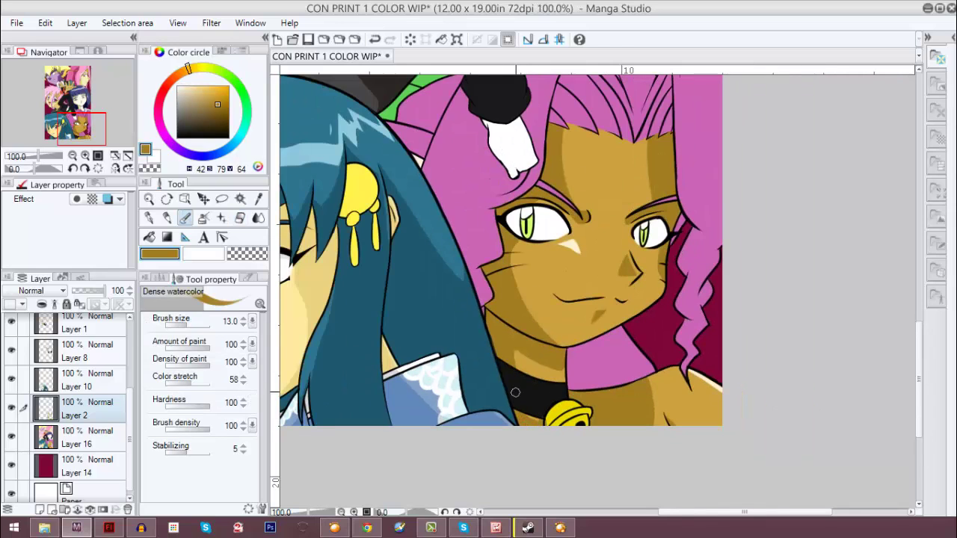
{"action": "scroll", "coordinate": [515, 393], "scroll_direction": "up", "scroll_amount": 2}
{"action": "key", "text": "j"}
{"action": "left_click", "coordinate": [540, 329], "text": "alt"}
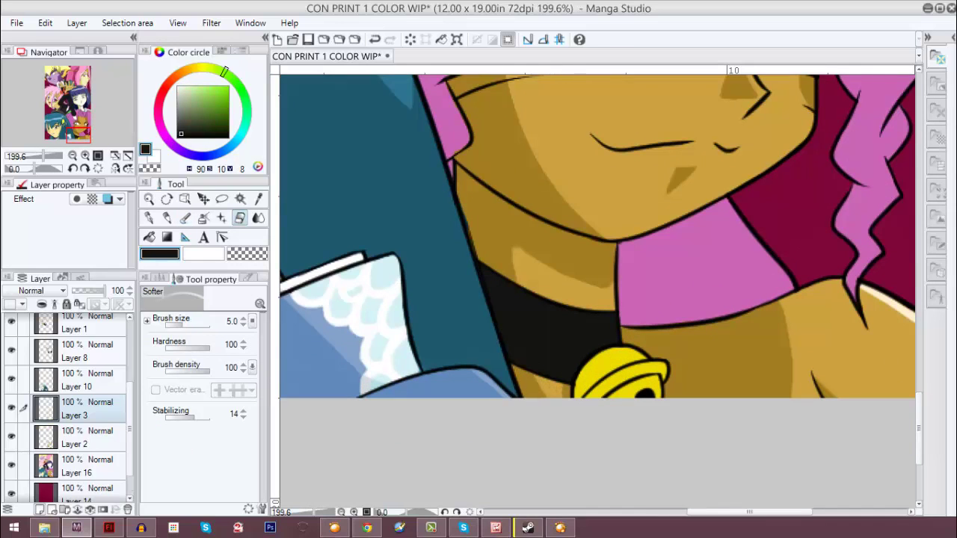
{"action": "key", "text": "ctrl+shift+n"}
{"action": "key", "text": "b"}
{"action": "mouse_move", "coordinate": [518, 287]}
{"action": "left_mouse_down"}
{"action": "mouse_move", "coordinate": [561, 374]}
{"action": "mouse_move", "coordinate": [607, 326]}
{"action": "left_mouse_up"}
{"action": "key", "text": "j"}
{"action": "left_click_drag", "start_coordinate": [569, 377], "coordinate": [590, 357]}
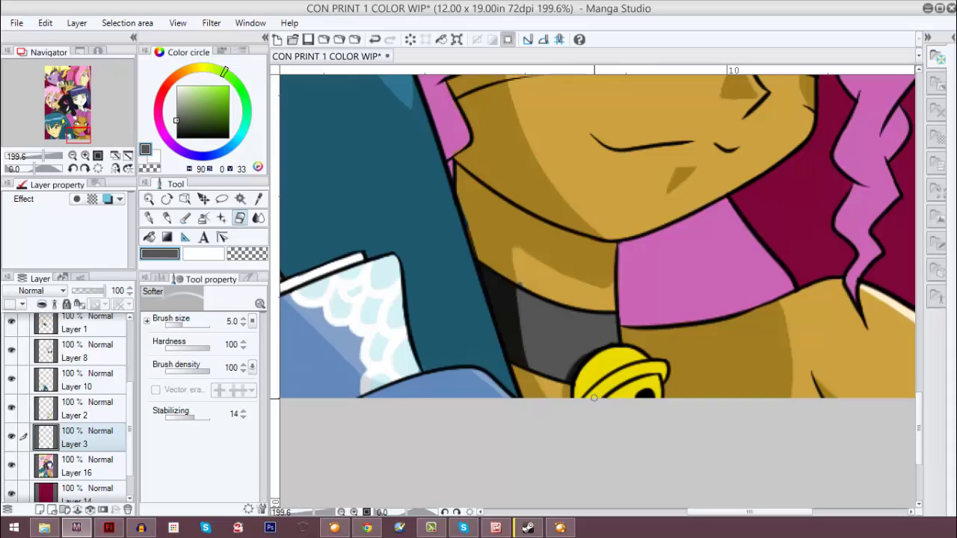
Refine the gray collar area's edge beside the black shadow with the brush and a size 3 eraser.
{"action": "key", "text": "b"}
{"action": "key", "text": "j"}
{"action": "left_click_drag", "start_coordinate": [516, 290], "coordinate": [524, 346]}
{"action": "key", "text": "alt+bracketright"}
{"action": "key", "text": "bracketleft"}
On a new layer, shade the yellow bell in olive, color values 55, 75, 57.
{"action": "scroll", "coordinate": [525, 267], "scroll_direction": "down", "scroll_amount": 3}
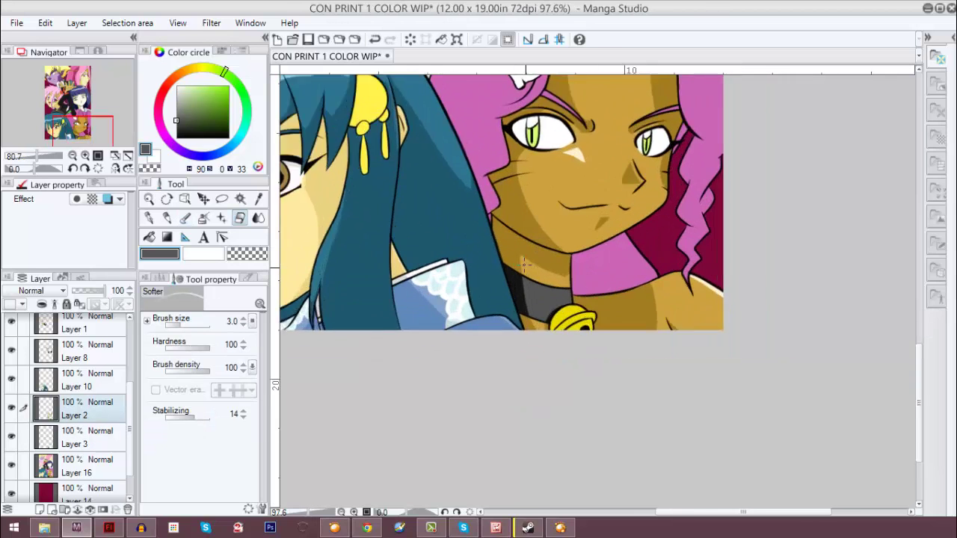
{"action": "scroll", "coordinate": [526, 268], "scroll_direction": "up", "scroll_amount": 1}
{"action": "key", "text": "ctrl+shift+n"}
{"action": "scroll", "coordinate": [525, 268], "scroll_direction": "down", "scroll_amount": 3}
{"action": "scroll", "coordinate": [525, 268], "scroll_direction": "up", "scroll_amount": 4}
{"action": "scroll", "coordinate": [388, 400], "scroll_direction": "down", "scroll_amount": 2}
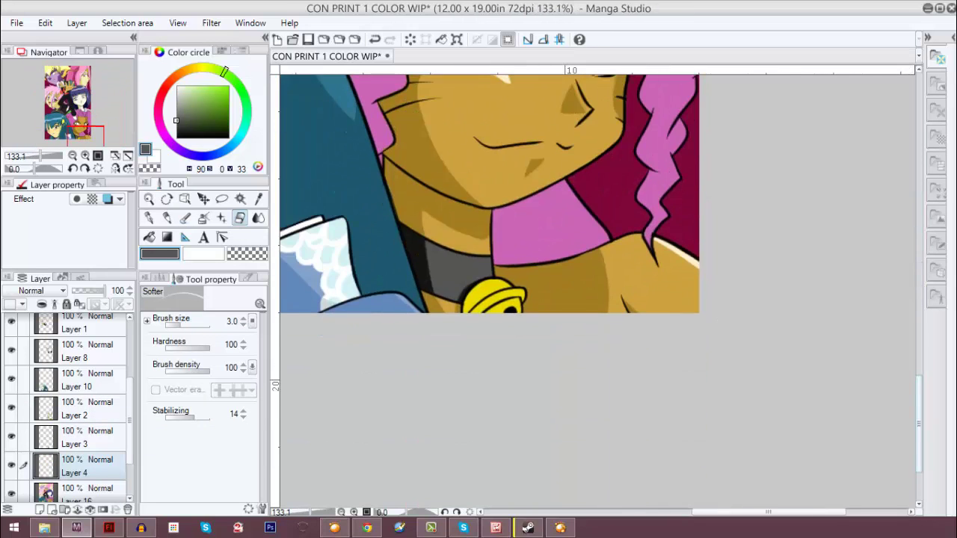
{"action": "left_click", "coordinate": [388, 400], "text": "alt"}
{"action": "scroll", "coordinate": [388, 400], "scroll_direction": "up", "scroll_amount": 3}
{"action": "key", "text": "b"}
{"action": "mouse_move", "coordinate": [388, 400]}
{"action": "left_mouse_down"}
{"action": "mouse_move", "coordinate": [355, 370]}
{"action": "mouse_move", "coordinate": [411, 378]}
{"action": "left_mouse_up"}
{"action": "key", "text": "b"}
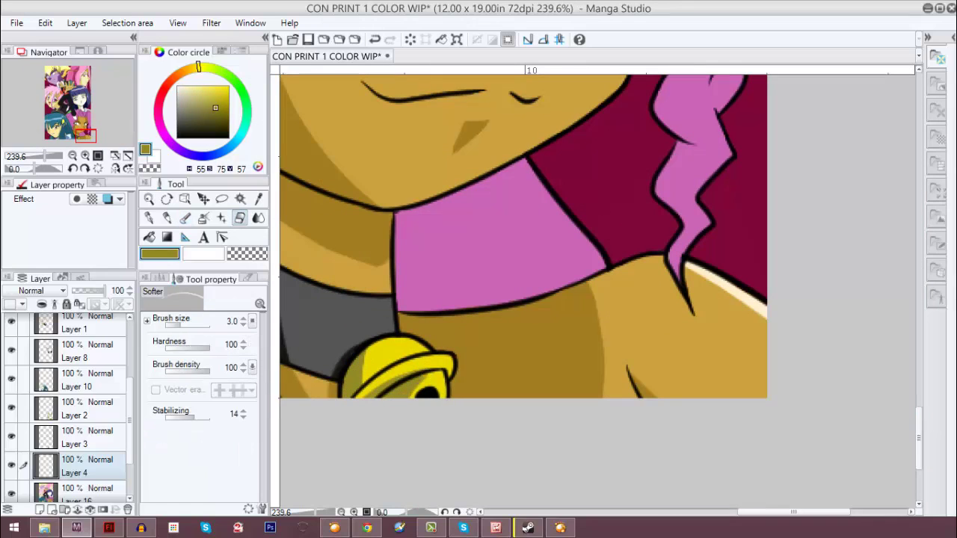
Paint pale yellow highlights on the bell's dome and rim with a size 7 brush, color values 55, 23, 10.
{"action": "left_click", "coordinate": [435, 390], "text": "alt"}
{"action": "key", "text": "b"}
{"action": "left_click_drag", "start_coordinate": [385, 353], "coordinate": [422, 340]}
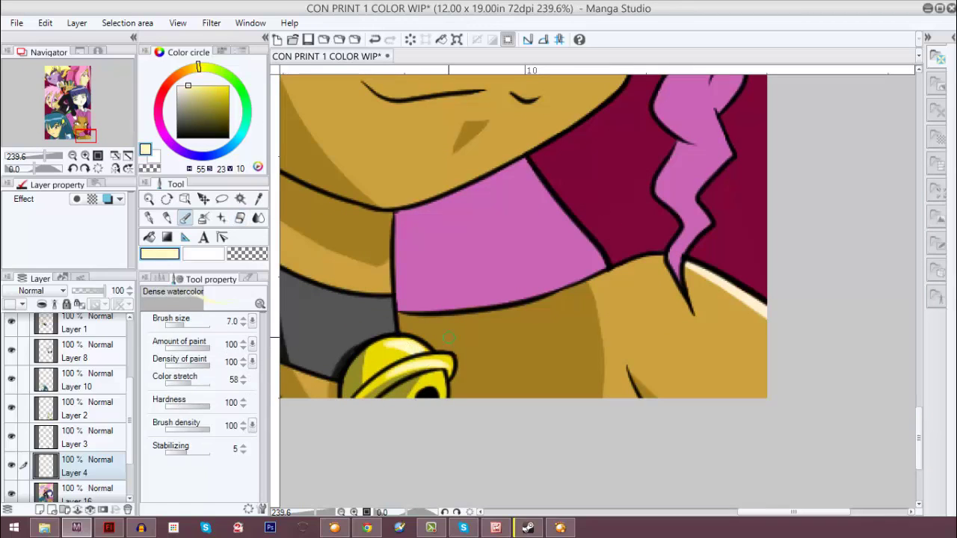
{"action": "left_click_drag", "start_coordinate": [387, 374], "coordinate": [450, 362]}
{"action": "key", "text": "b"}
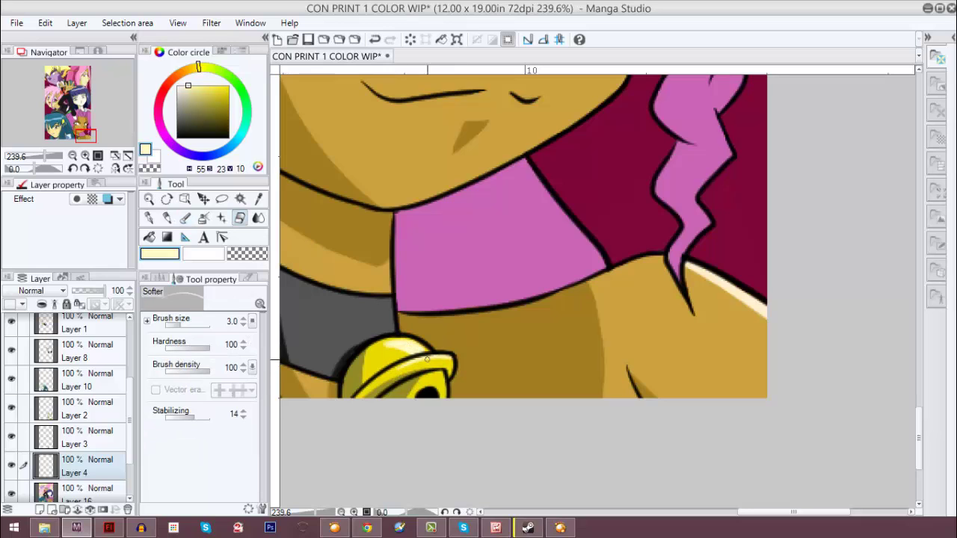
On a new layer above Layer 16, shade the hanging curl's face-side edges in purple, color values 31, 67, 59.
{"action": "scroll", "coordinate": [427, 359], "scroll_direction": "down", "scroll_amount": 5}
{"action": "left_click", "coordinate": [88, 490]}
{"action": "left_click", "coordinate": [211, 107]}
{"action": "left_click", "coordinate": [157, 126]}
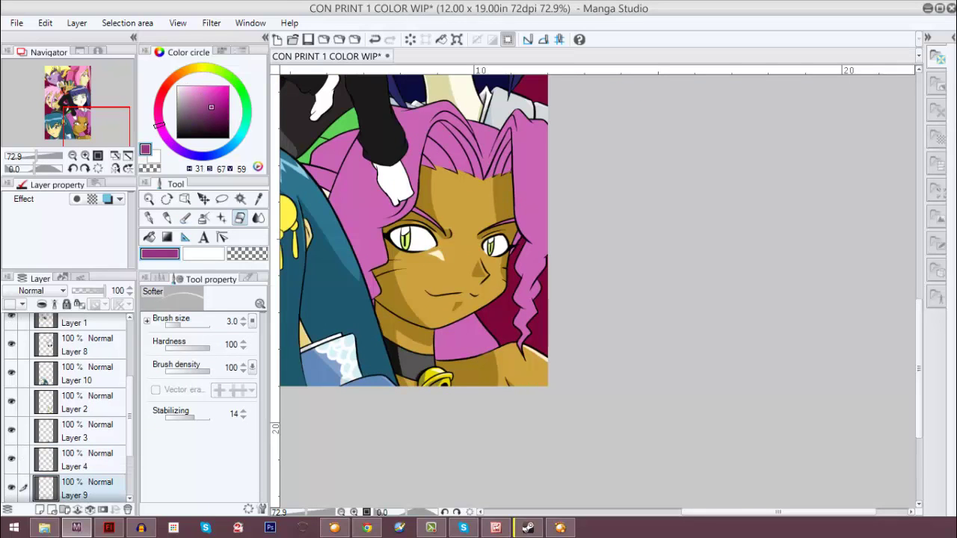
{"action": "key", "text": "b"}
{"action": "scroll", "coordinate": [415, 131], "scroll_direction": "up", "scroll_amount": 2}
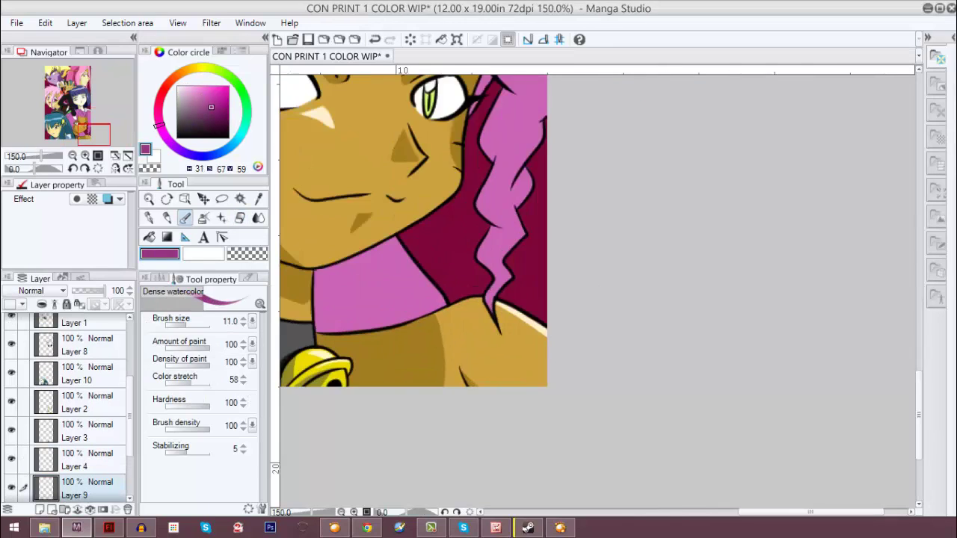
{"action": "mouse_move", "coordinate": [87, 133]}
{"action": "left_mouse_down"}
{"action": "mouse_move", "coordinate": [99, 120]}
{"action": "mouse_move", "coordinate": [81, 125]}
{"action": "left_mouse_up"}
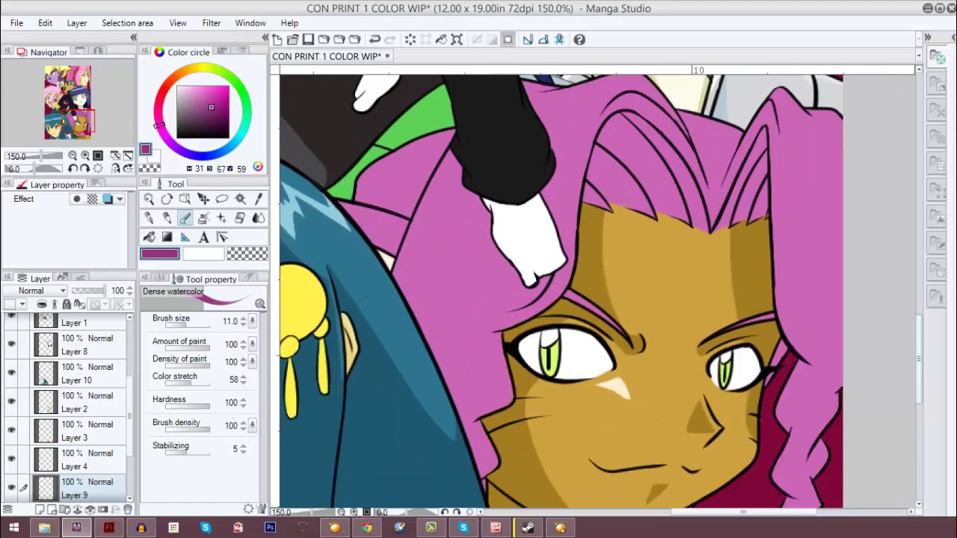
{"action": "left_click_drag", "start_coordinate": [806, 381], "coordinate": [705, 381]}
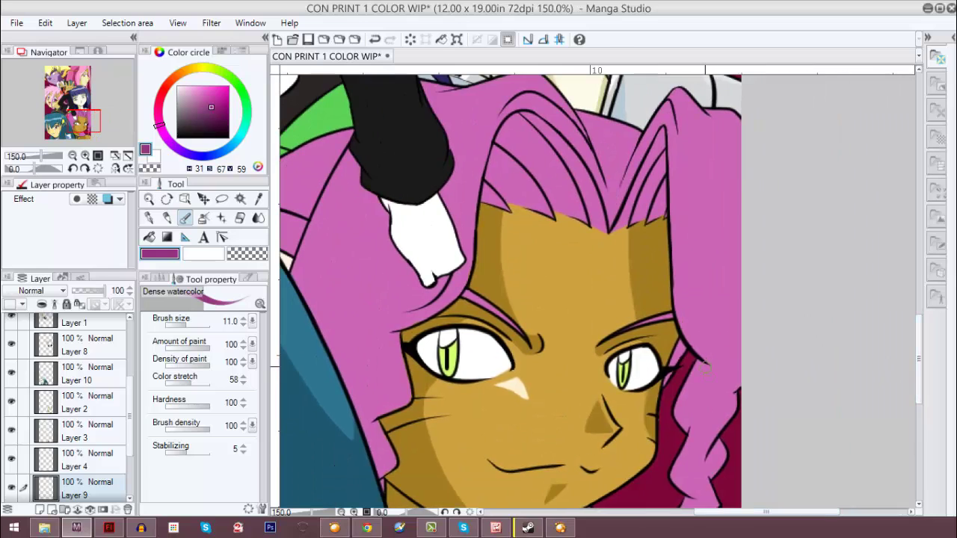
{"action": "scroll", "coordinate": [672, 364], "scroll_direction": "down", "scroll_amount": 3}
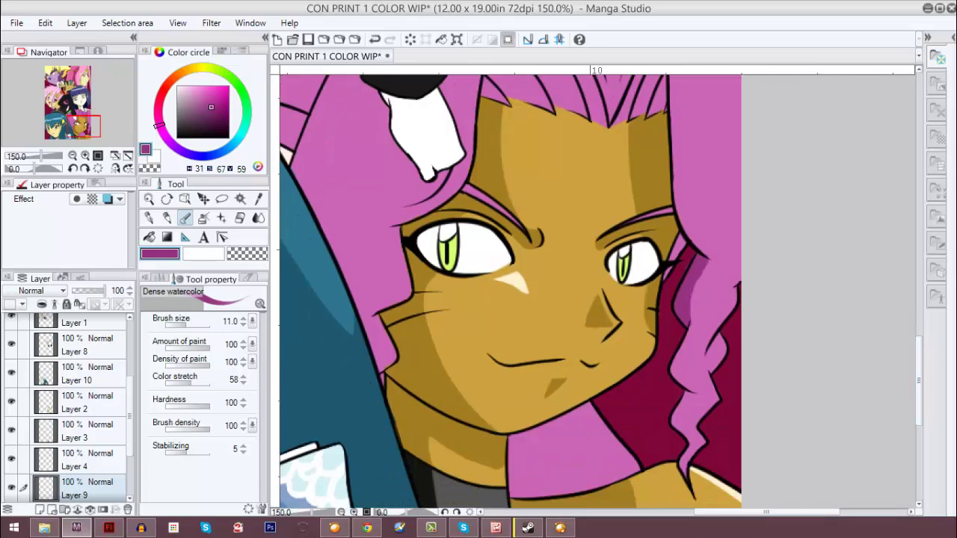
{"action": "left_click_drag", "start_coordinate": [672, 364], "coordinate": [684, 428]}
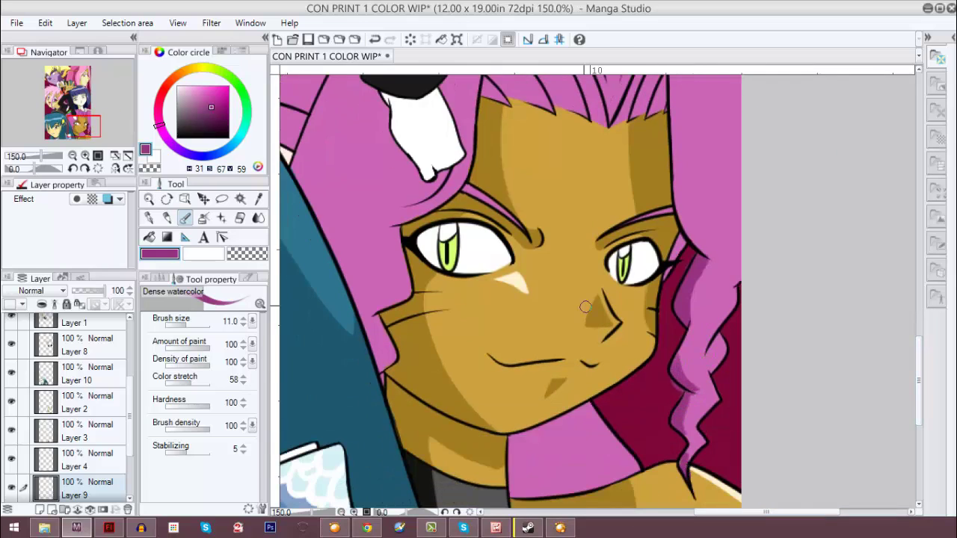
Erase the purple overflow around the hanging curl and sharpen its shadow shapes down to the tip.
{"action": "key", "text": "j"}
{"action": "scroll", "coordinate": [520, 288], "scroll_direction": "up", "scroll_amount": 3}
{"action": "scroll", "coordinate": [519, 288], "scroll_direction": "down", "scroll_amount": 3}
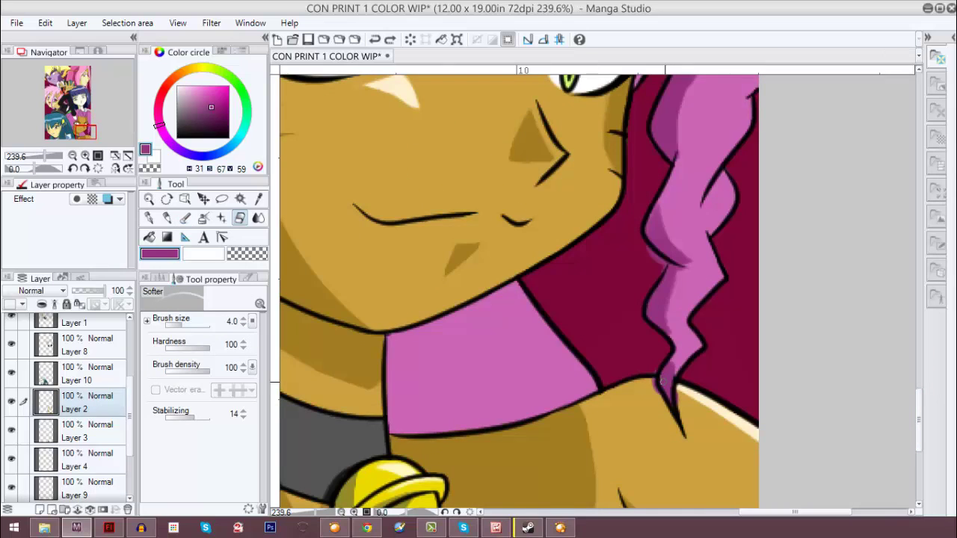
{"action": "scroll", "coordinate": [68, 407], "scroll_direction": "down", "scroll_amount": 2}
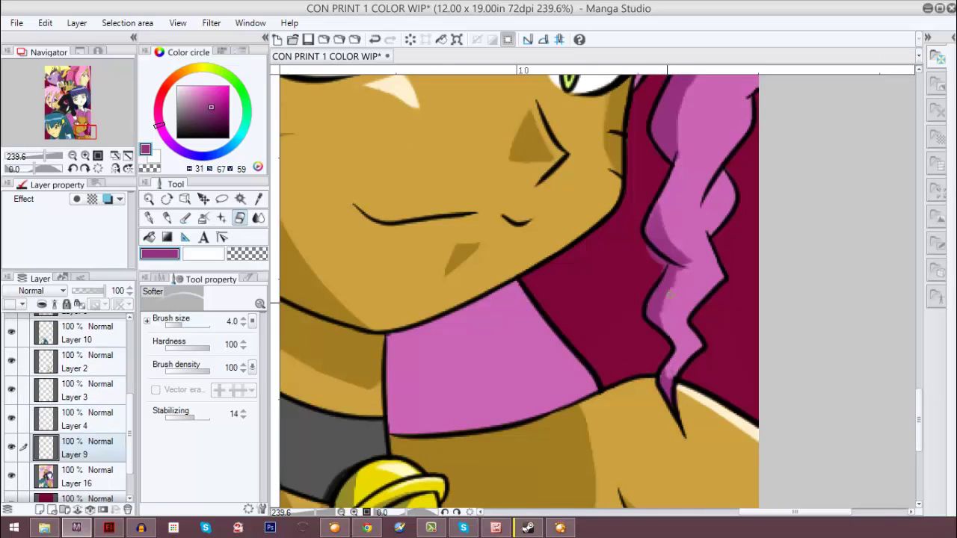
{"action": "key", "text": "b"}
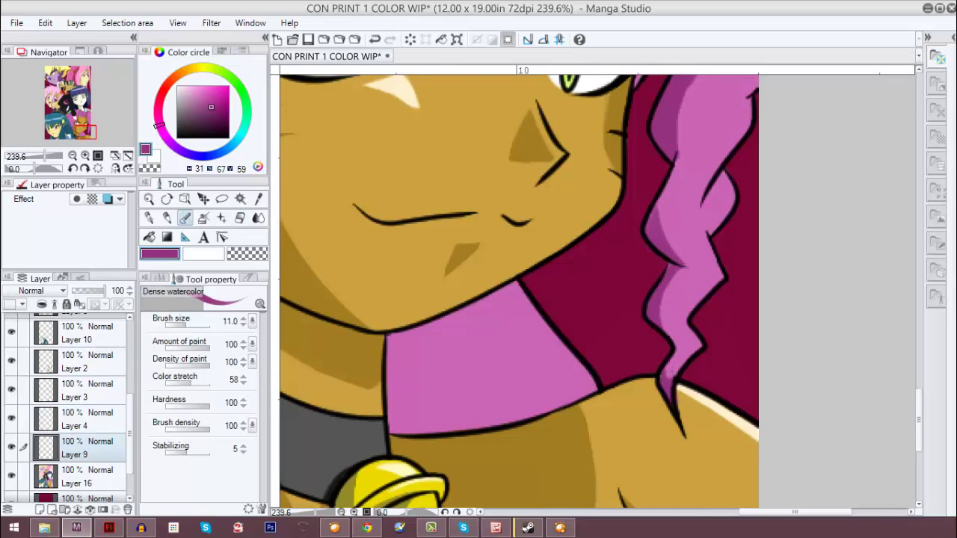
{"action": "key", "text": "j"}
{"action": "scroll", "coordinate": [716, 188], "scroll_direction": "up", "scroll_amount": 3}
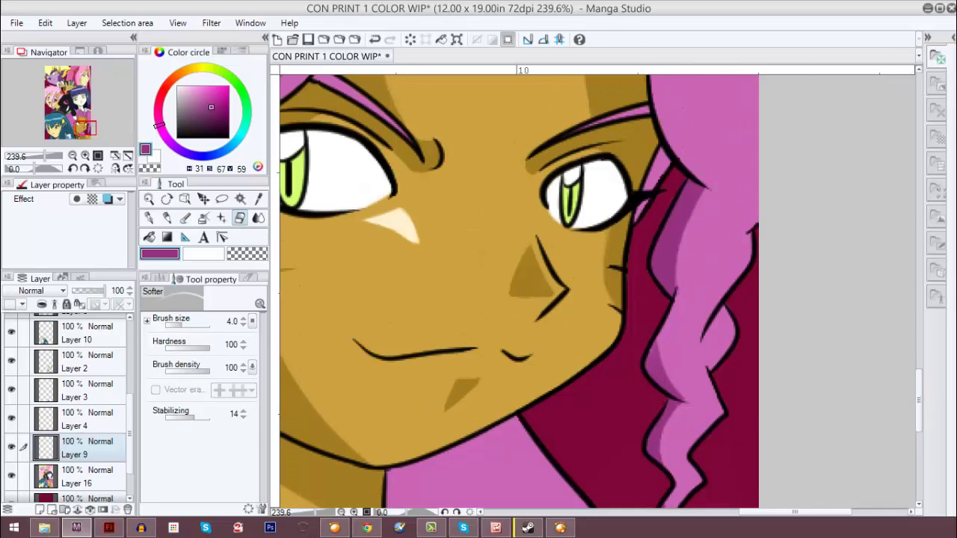
Shade both pink eyebrows in purple with a size 7 brush.
{"action": "scroll", "coordinate": [658, 171], "scroll_direction": "up", "scroll_amount": 3}
{"action": "key", "text": "b"}
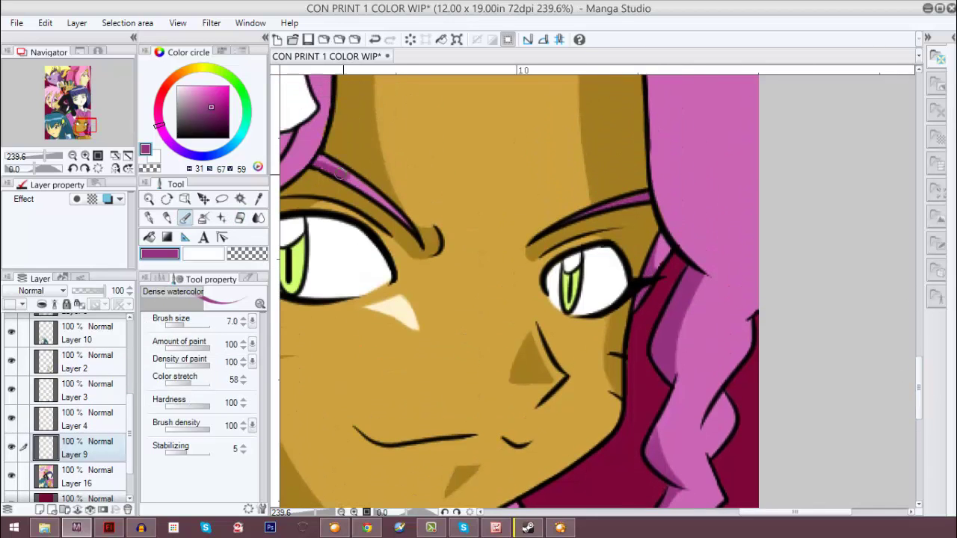
{"action": "scroll", "coordinate": [523, 224], "scroll_direction": "down", "scroll_amount": 3}
{"action": "scroll", "coordinate": [671, 146], "scroll_direction": "up", "scroll_amount": 2}
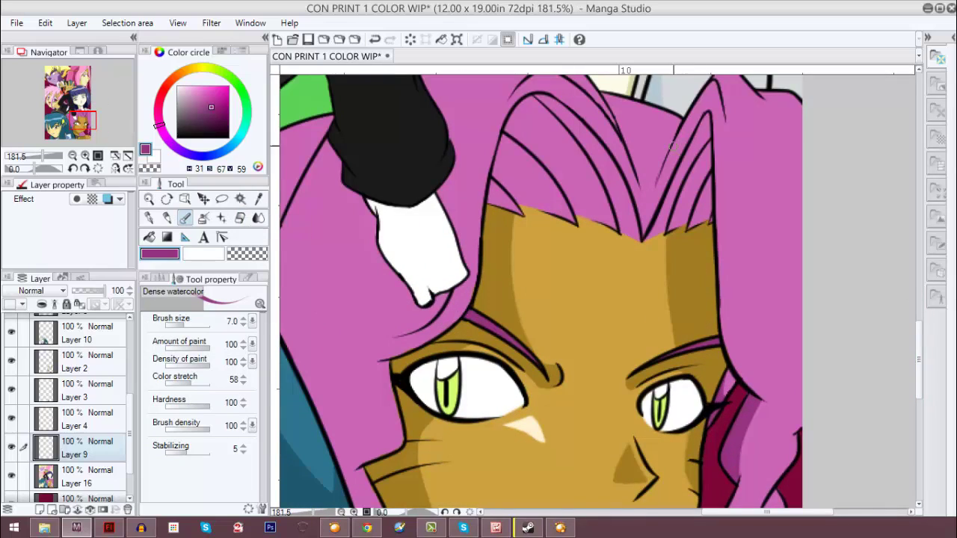
Shade the hair inside the V-shaped parting above the forehead in purple and erase the excess along its strands.
{"action": "left_click_drag", "start_coordinate": [692, 124], "coordinate": [644, 224]}
{"action": "left_click_drag", "start_coordinate": [669, 141], "coordinate": [641, 217]}
{"action": "key", "text": "j"}
{"action": "left_click_drag", "start_coordinate": [684, 131], "coordinate": [701, 123]}
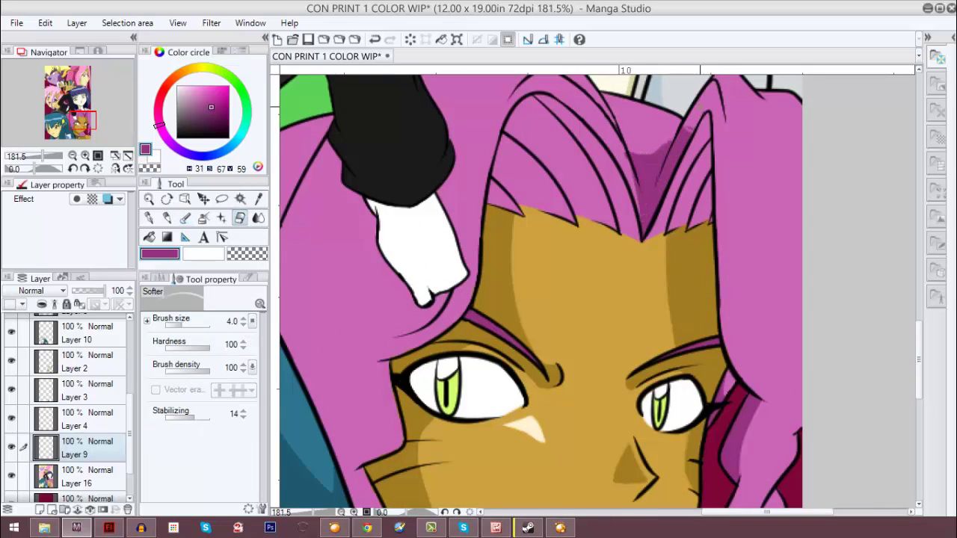
{"action": "left_click_drag", "start_coordinate": [640, 158], "coordinate": [643, 241]}
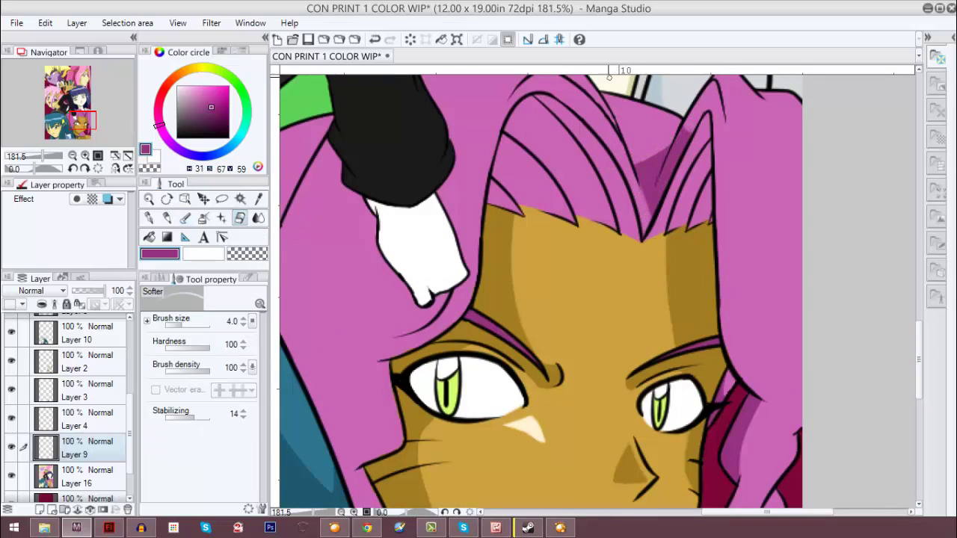
Fill the large hair section behind the sleeve and white paw with purple shadow using a size 14 brush.
{"action": "scroll", "coordinate": [609, 74], "scroll_direction": "down", "scroll_amount": 1}
{"action": "mouse_move", "coordinate": [918, 365]}
{"action": "left_mouse_down"}
{"action": "mouse_move", "coordinate": [912, 324]}
{"action": "mouse_move", "coordinate": [912, 365]}
{"action": "left_mouse_up"}
{"action": "scroll", "coordinate": [788, 352], "scroll_direction": "up", "scroll_amount": 1}
{"action": "key", "text": "b"}
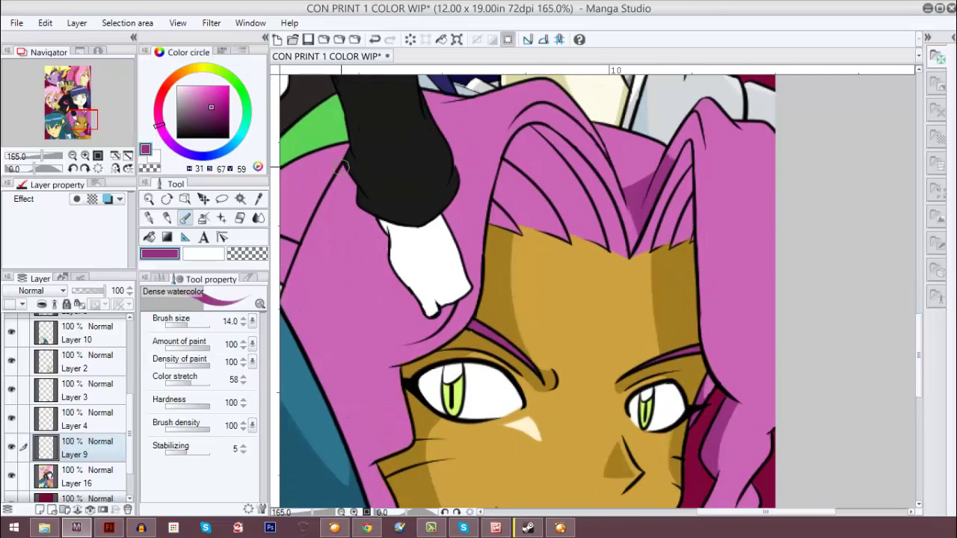
{"action": "mouse_move", "coordinate": [340, 166]}
{"action": "left_mouse_down"}
{"action": "mouse_move", "coordinate": [449, 234]}
{"action": "mouse_move", "coordinate": [422, 297]}
{"action": "mouse_move", "coordinate": [427, 320]}
{"action": "mouse_move", "coordinate": [448, 275]}
{"action": "mouse_move", "coordinate": [328, 191]}
{"action": "mouse_move", "coordinate": [368, 187]}
{"action": "mouse_move", "coordinate": [312, 227]}
{"action": "mouse_move", "coordinate": [334, 395]}
{"action": "mouse_move", "coordinate": [387, 367]}
{"action": "mouse_move", "coordinate": [374, 456]}
{"action": "mouse_move", "coordinate": [351, 145]}
{"action": "mouse_move", "coordinate": [400, 212]}
{"action": "left_mouse_up"}
{"action": "scroll", "coordinate": [350, 164], "scroll_direction": "down", "scroll_amount": 4}
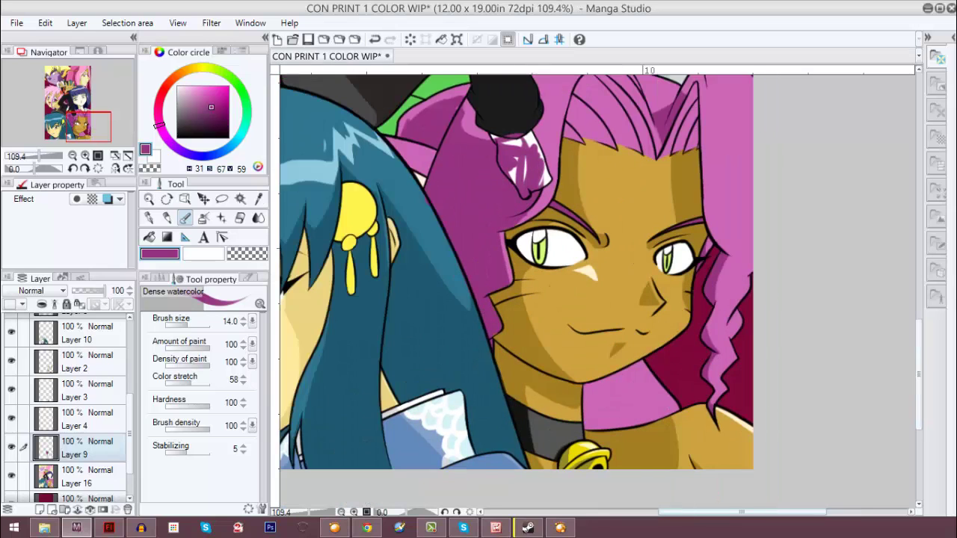
{"action": "left_click_drag", "start_coordinate": [314, 119], "coordinate": [430, 154]}
Erase the purple overflow from the white paw and along the hair edge beside the eye and cheek.
{"action": "key", "text": "e"}
{"action": "scroll", "coordinate": [234, 321], "scroll_direction": "up", "scroll_amount": 4}
{"action": "scroll", "coordinate": [609, 224], "scroll_direction": "up", "scroll_amount": 4}
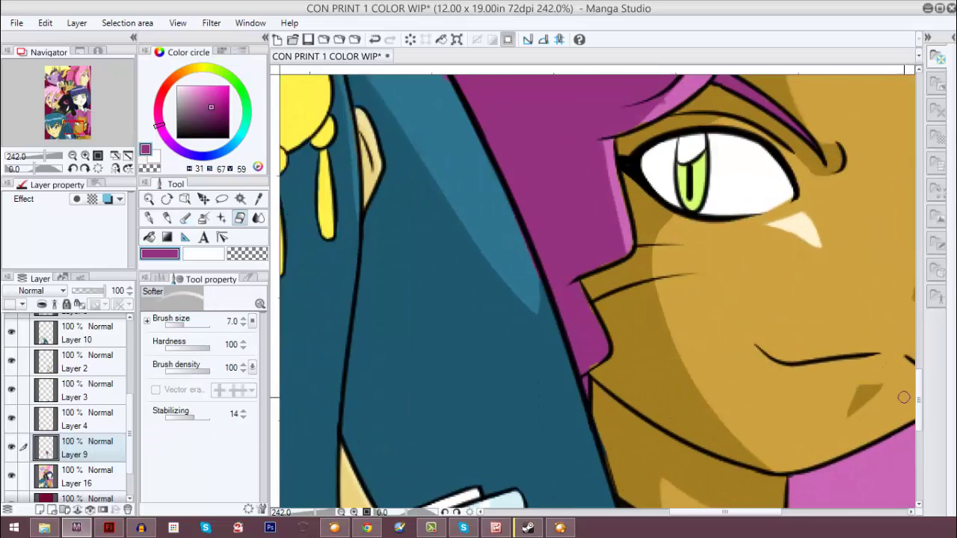
{"action": "left_click_drag", "start_coordinate": [609, 165], "coordinate": [609, 338]}
{"action": "mouse_move", "coordinate": [598, 131]}
{"action": "left_mouse_down"}
{"action": "mouse_move", "coordinate": [608, 192]}
{"action": "mouse_move", "coordinate": [603, 165]}
{"action": "mouse_move", "coordinate": [633, 206]}
{"action": "mouse_move", "coordinate": [665, 178]}
{"action": "mouse_move", "coordinate": [694, 191]}
{"action": "mouse_move", "coordinate": [655, 190]}
{"action": "mouse_move", "coordinate": [652, 238]}
{"action": "mouse_move", "coordinate": [700, 228]}
{"action": "mouse_move", "coordinate": [662, 211]}
{"action": "mouse_move", "coordinate": [653, 258]}
{"action": "mouse_move", "coordinate": [682, 244]}
{"action": "left_mouse_up"}
{"action": "key", "text": "bracketright"}
{"action": "key", "text": "bracketright"}
{"action": "key", "text": "bracketright"}
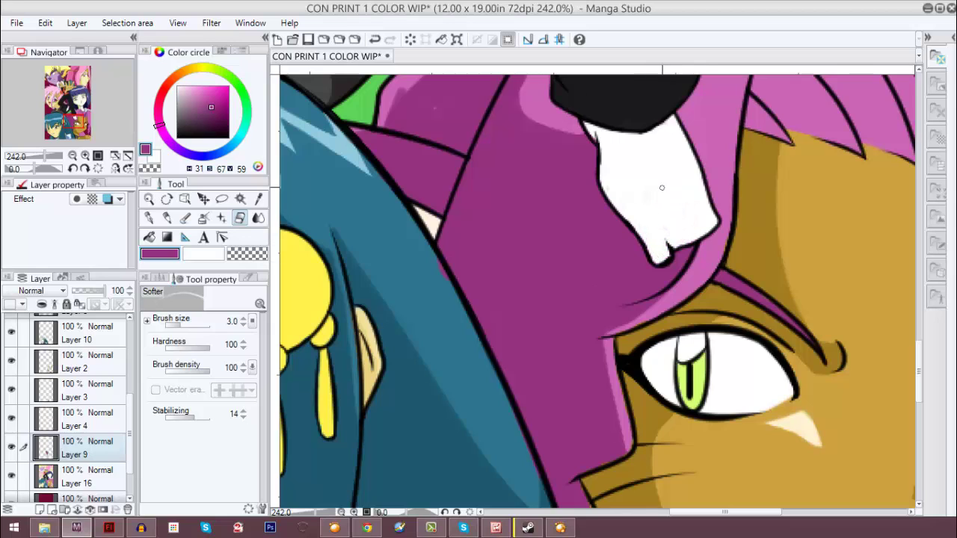
Shape the purple hair shadow beneath the black sleeve and on the rear lock, leaving lit pink areas along their edges.
{"action": "scroll", "coordinate": [602, 86], "scroll_direction": "up", "scroll_amount": 3}
{"action": "mouse_move", "coordinate": [523, 224]}
{"action": "left_mouse_down"}
{"action": "mouse_move", "coordinate": [395, 288]}
{"action": "mouse_move", "coordinate": [495, 221]}
{"action": "mouse_move", "coordinate": [516, 224]}
{"action": "mouse_move", "coordinate": [502, 228]}
{"action": "mouse_move", "coordinate": [546, 175]}
{"action": "mouse_move", "coordinate": [543, 183]}
{"action": "left_mouse_up"}
{"action": "key", "text": "b"}
{"action": "key", "text": "e"}
{"action": "key", "text": "b"}
{"action": "key", "text": "e"}
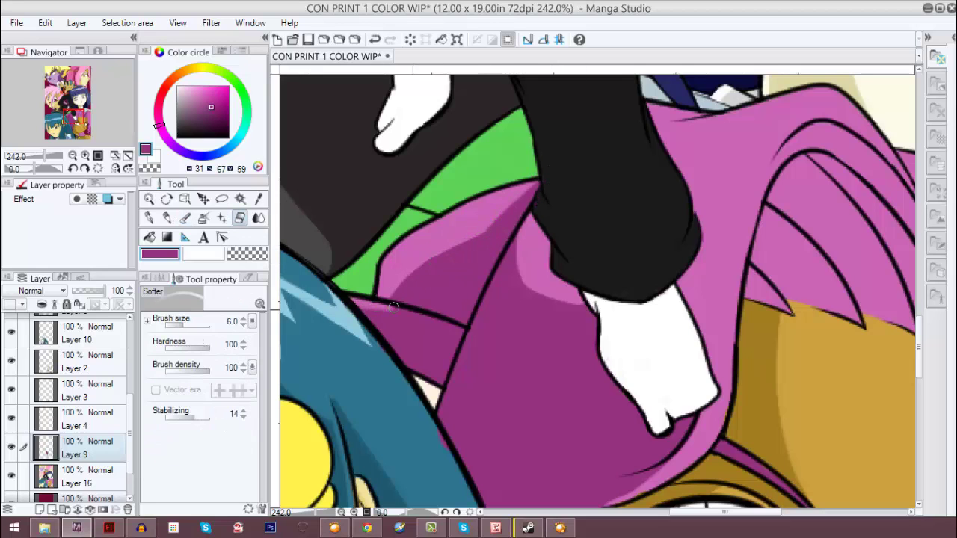
Add a darker purple shadow to the rear hair lock beside the sleeve, using color values 31, 77, 45.
{"action": "key", "text": "b"}
{"action": "scroll", "coordinate": [467, 320], "scroll_direction": "down", "scroll_amount": 4}
{"action": "scroll", "coordinate": [467, 320], "scroll_direction": "down", "scroll_amount": 3}
{"action": "key", "text": "e"}
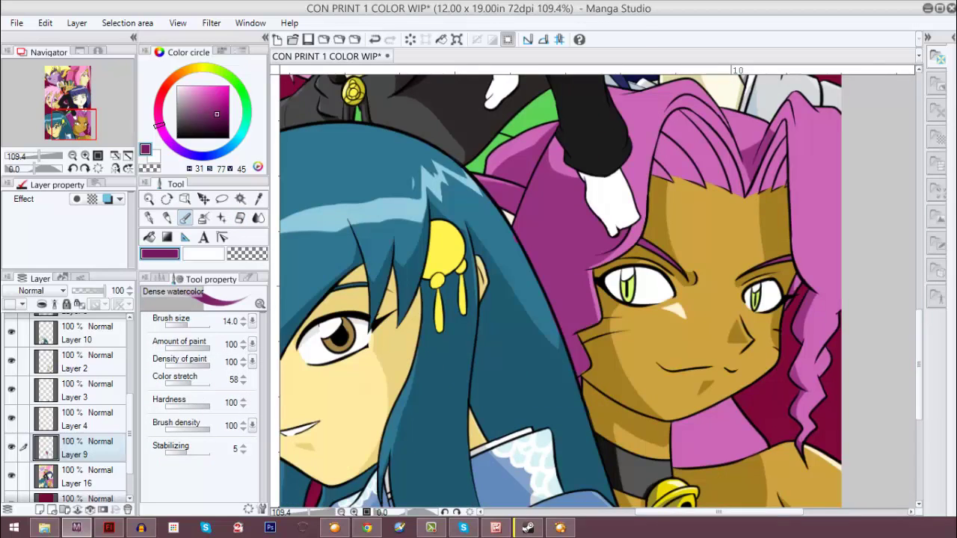
{"action": "scroll", "coordinate": [410, 177], "scroll_direction": "up", "scroll_amount": 4}
{"action": "key", "text": "b"}
{"action": "left_click_drag", "start_coordinate": [485, 237], "coordinate": [566, 99]}
{"action": "key", "text": "e"}
{"action": "key", "text": "b"}
{"action": "key", "text": "e"}
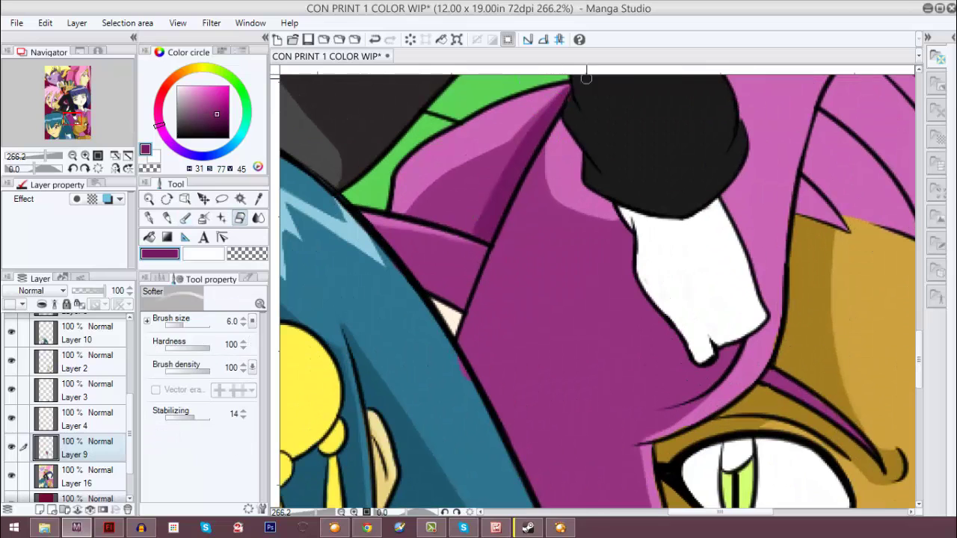
{"action": "key", "text": "b"}
{"action": "key", "text": "e"}
Fill the inner hair strands above the forehead, on both sides of the parting, with the darker purple.
{"action": "left_click_drag", "start_coordinate": [729, 78], "coordinate": [419, 247]}
{"action": "key", "text": "b"}
{"action": "mouse_move", "coordinate": [396, 306]}
{"action": "left_mouse_down"}
{"action": "mouse_move", "coordinate": [374, 303]}
{"action": "mouse_move", "coordinate": [394, 313]}
{"action": "mouse_move", "coordinate": [464, 171]}
{"action": "mouse_move", "coordinate": [559, 282]}
{"action": "mouse_move", "coordinate": [506, 322]}
{"action": "mouse_move", "coordinate": [432, 304]}
{"action": "mouse_move", "coordinate": [434, 184]}
{"action": "mouse_move", "coordinate": [506, 283]}
{"action": "mouse_move", "coordinate": [491, 228]}
{"action": "mouse_move", "coordinate": [441, 227]}
{"action": "mouse_move", "coordinate": [628, 320]}
{"action": "mouse_move", "coordinate": [682, 208]}
{"action": "mouse_move", "coordinate": [688, 224]}
{"action": "mouse_move", "coordinate": [677, 329]}
{"action": "left_mouse_up"}
Erase the dark purple overflow from the forehead along the jagged hairline.
{"action": "key", "text": "e"}
{"action": "scroll", "coordinate": [676, 329], "scroll_direction": "down", "scroll_amount": 3}
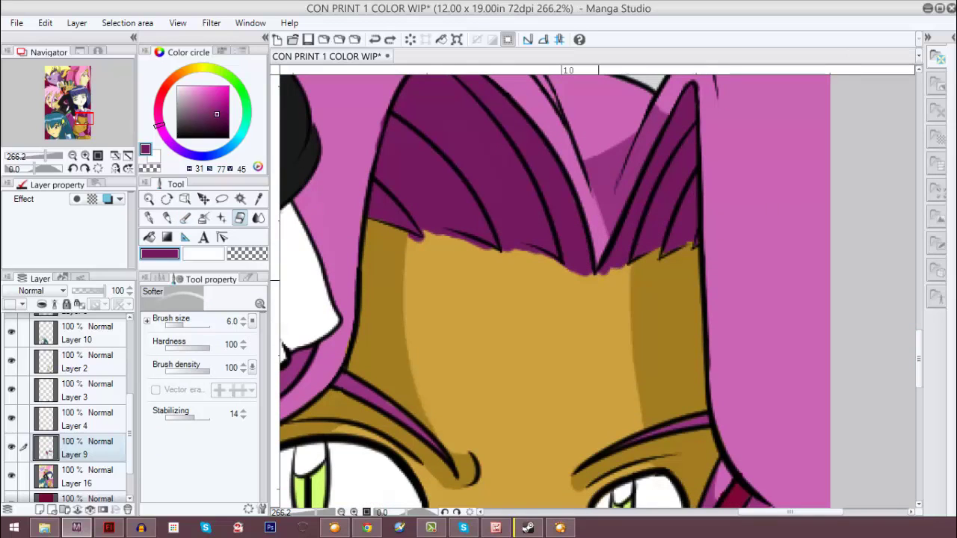
{"action": "mouse_move", "coordinate": [608, 297]}
{"action": "left_mouse_down"}
{"action": "mouse_move", "coordinate": [586, 266]}
{"action": "mouse_move", "coordinate": [441, 234]}
{"action": "mouse_move", "coordinate": [430, 245]}
{"action": "left_mouse_up"}
{"action": "key", "text": "b"}
{"action": "key", "text": "e"}
Erase the brown skin-shadow overflow on Layer 2 at the hair tip beside the cheek with a size 4 eraser.
{"action": "left_click", "coordinate": [485, 256], "text": "ctrl+shift"}
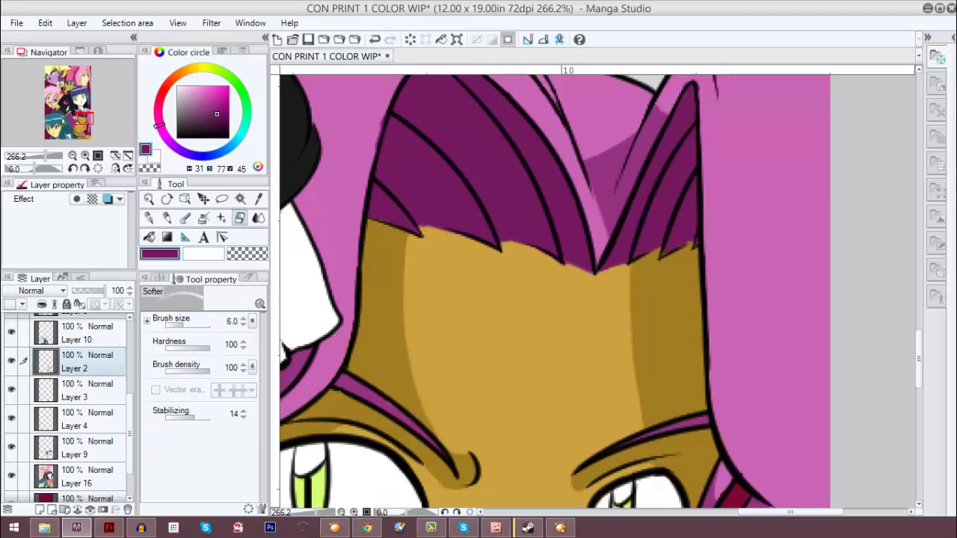
{"action": "scroll", "coordinate": [643, 196], "scroll_direction": "down", "scroll_amount": 10}
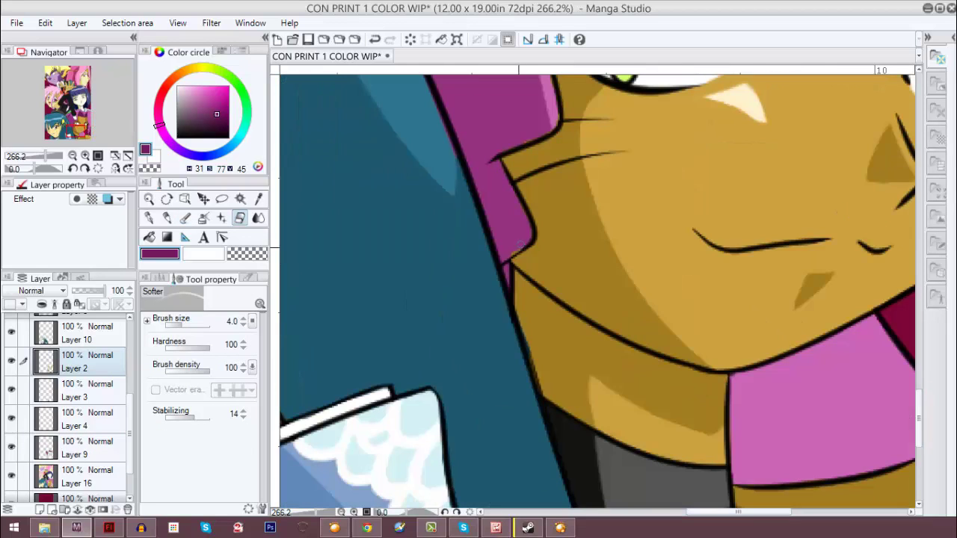
{"action": "scroll", "coordinate": [420, 281], "scroll_direction": "down", "scroll_amount": 5}
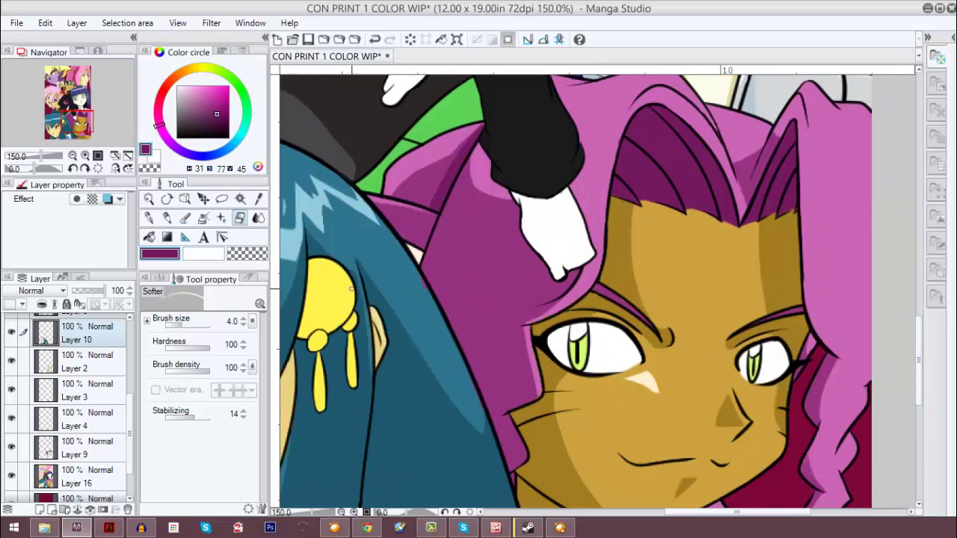
Shade the small white patch between the teal hair and the purple hair with light grey (0, 0, 89) on a new layer.
{"action": "left_click", "coordinate": [421, 281], "text": "ctrl+shift"}
{"action": "left_click", "coordinate": [456, 384], "text": "ctrl+shift"}
{"action": "left_click", "coordinate": [410, 249], "text": "alt"}
{"action": "key", "text": "b"}
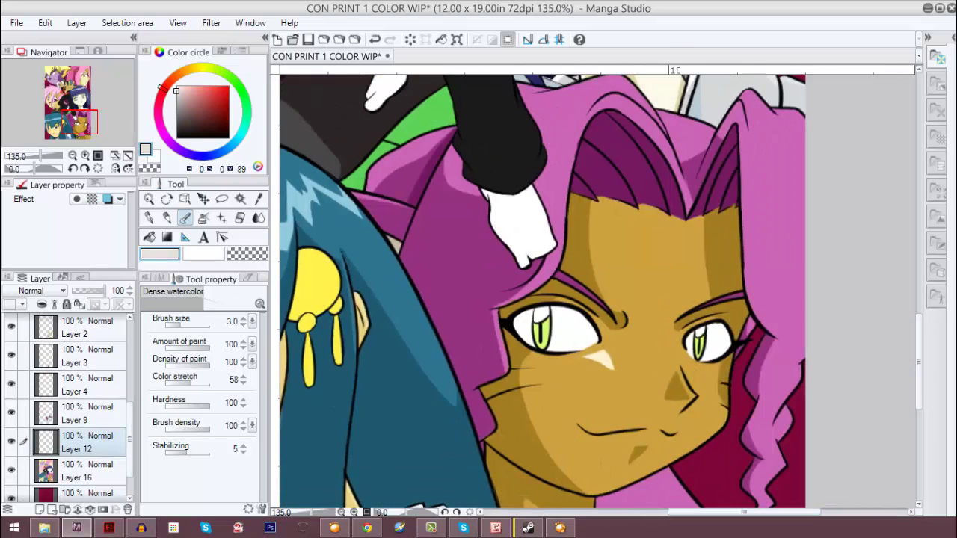
Redraw the highlight outlines in both cat eyes on Layer 7 and fill the highlights with white on Layer 16.
{"action": "scroll", "coordinate": [653, 353], "scroll_direction": "up", "scroll_amount": 4}
{"action": "scroll", "coordinate": [653, 353], "scroll_direction": "down", "scroll_amount": 1}
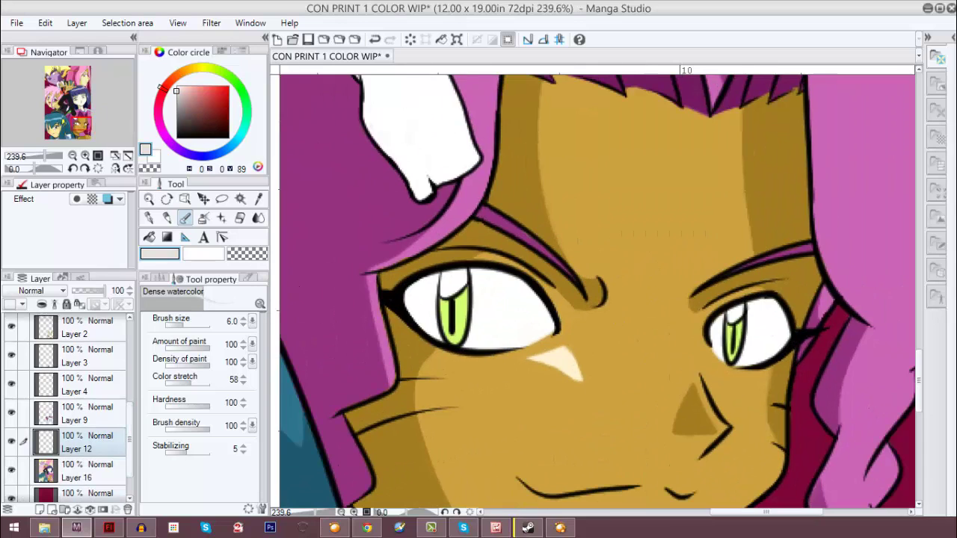
{"action": "left_click", "coordinate": [445, 294], "text": "ctrl+shift"}
{"action": "key", "text": "e"}
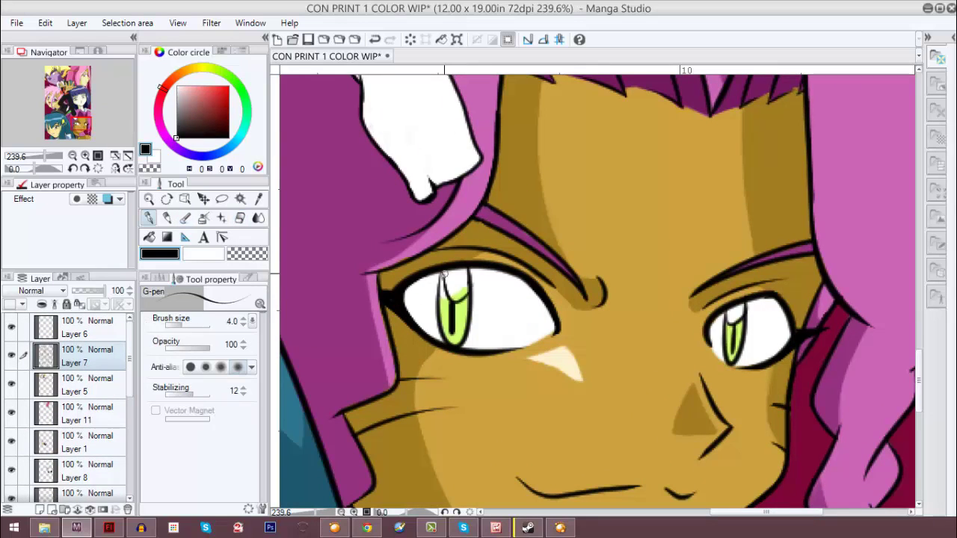
{"action": "left_click_drag", "start_coordinate": [727, 323], "coordinate": [729, 320]}
{"action": "left_click", "coordinate": [754, 309], "text": "ctrl+shift"}
{"action": "key", "text": "e"}
{"action": "key", "text": "b"}
{"action": "left_click", "coordinate": [731, 320]}
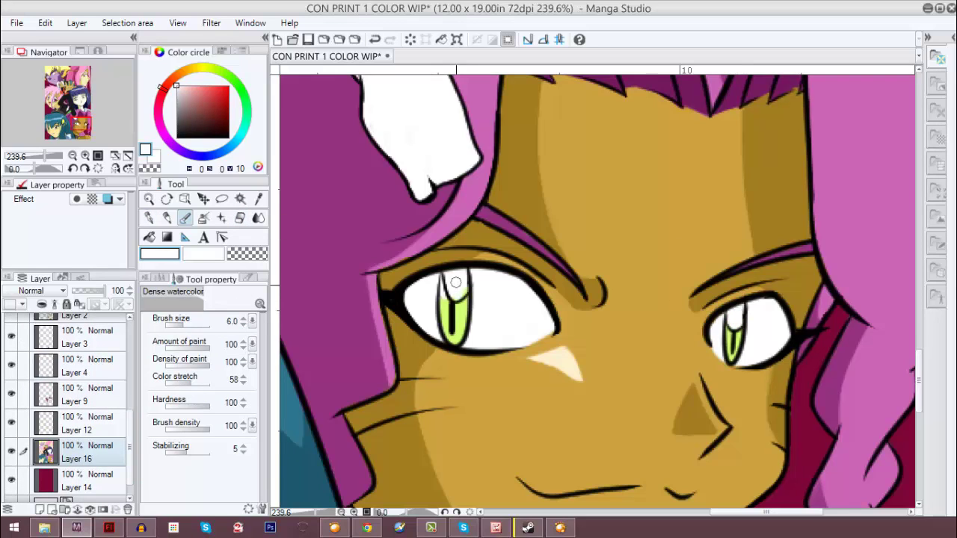
Shade both irises with a darker green (79, 64, 76) on a new layer above Layer 16.
{"action": "left_click", "coordinate": [447, 306], "text": "alt"}
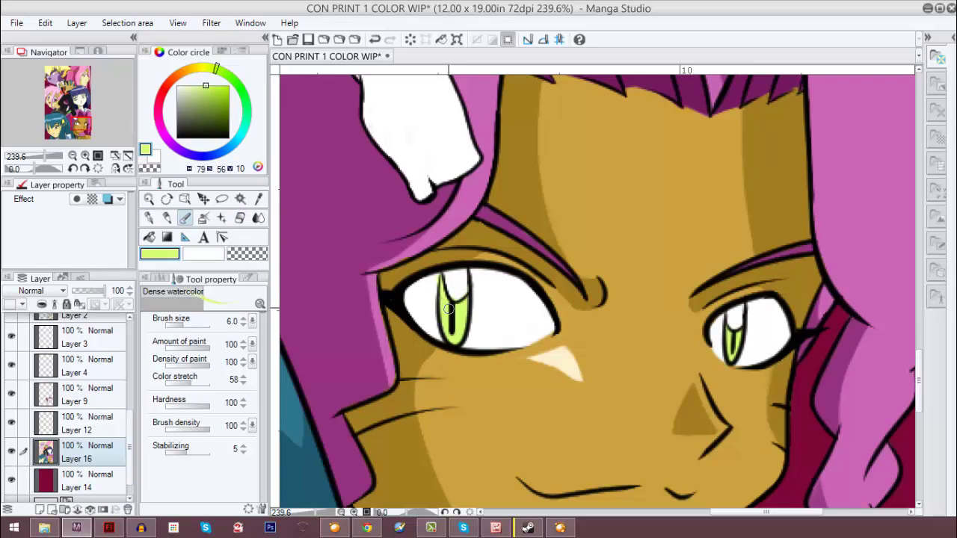
{"action": "key", "text": "ctrl+shift+n"}
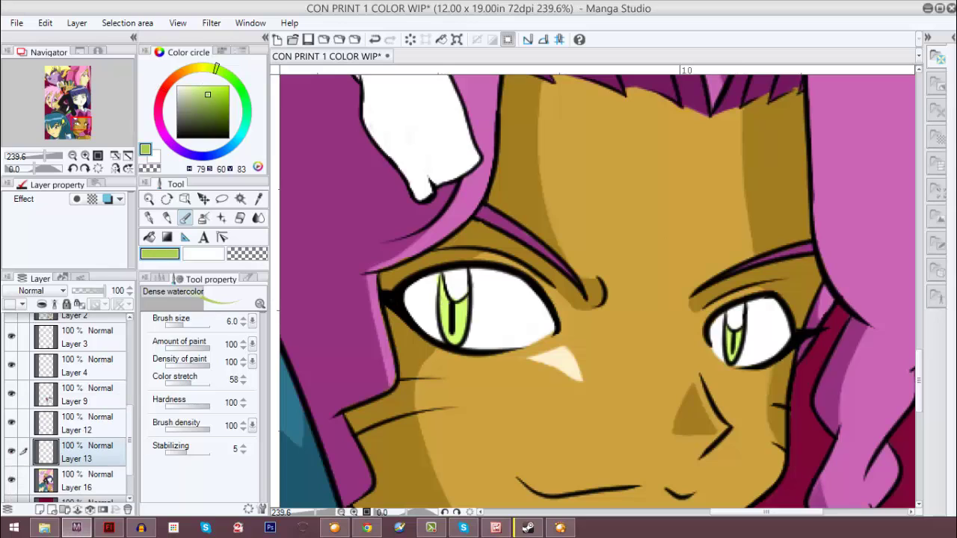
{"action": "key", "text": "e"}
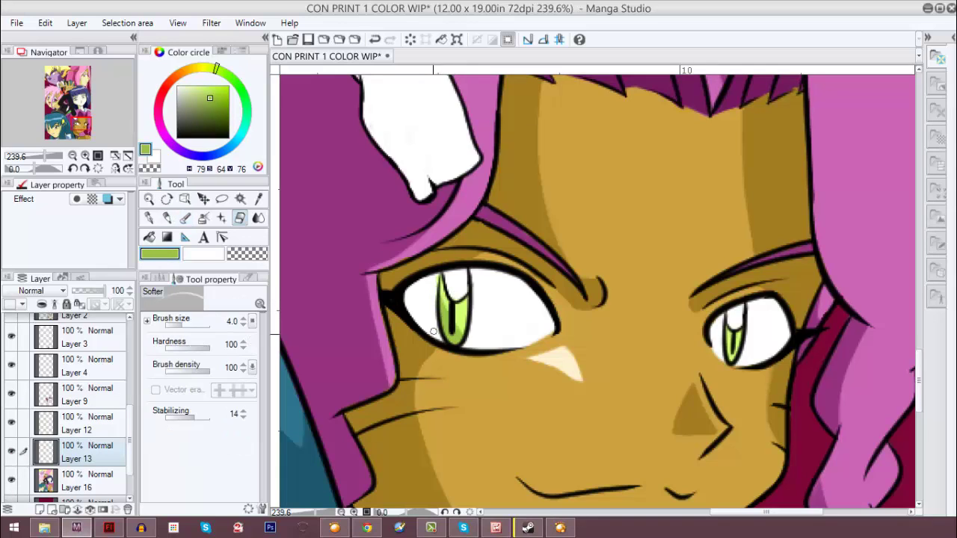
{"action": "scroll", "coordinate": [83, 389], "scroll_direction": "up", "scroll_amount": 1}
{"action": "left_click", "coordinate": [82, 365]}
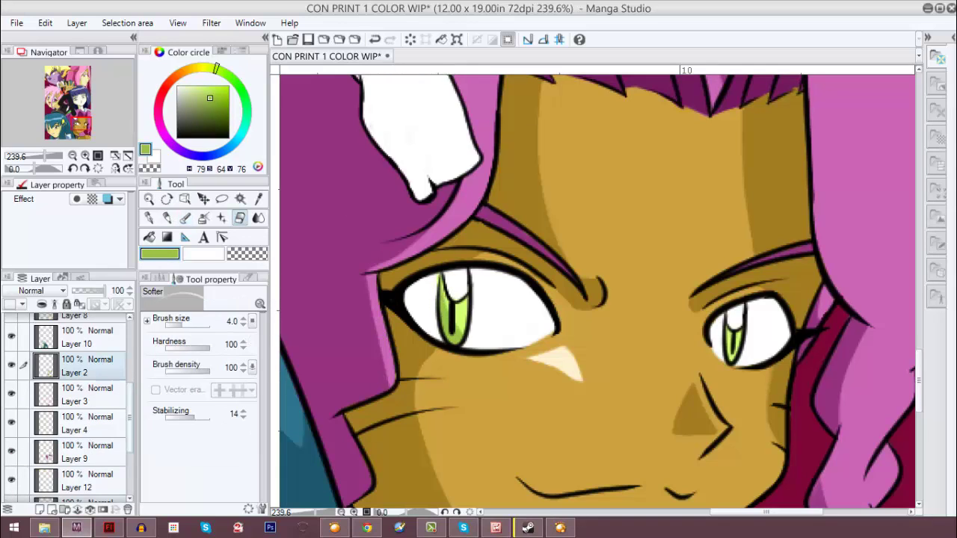
{"action": "scroll", "coordinate": [45, 343], "scroll_direction": "down", "scroll_amount": 2}
{"action": "left_click", "coordinate": [83, 430]}
{"action": "key", "text": "b"}
{"action": "key", "text": "alt+bracketright"}
{"action": "left_click", "coordinate": [445, 312], "text": "alt"}
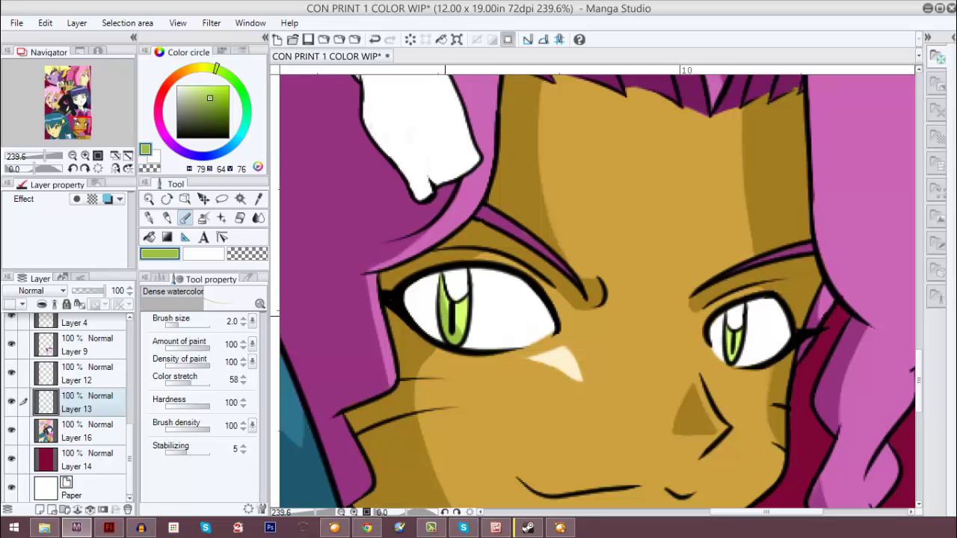
{"action": "key", "text": "e"}
Shade the outer corner of the larger eye's white with light grey (0, 0, 89) on a new layer above Layer 16.
{"action": "key", "text": "alt+bracketright"}
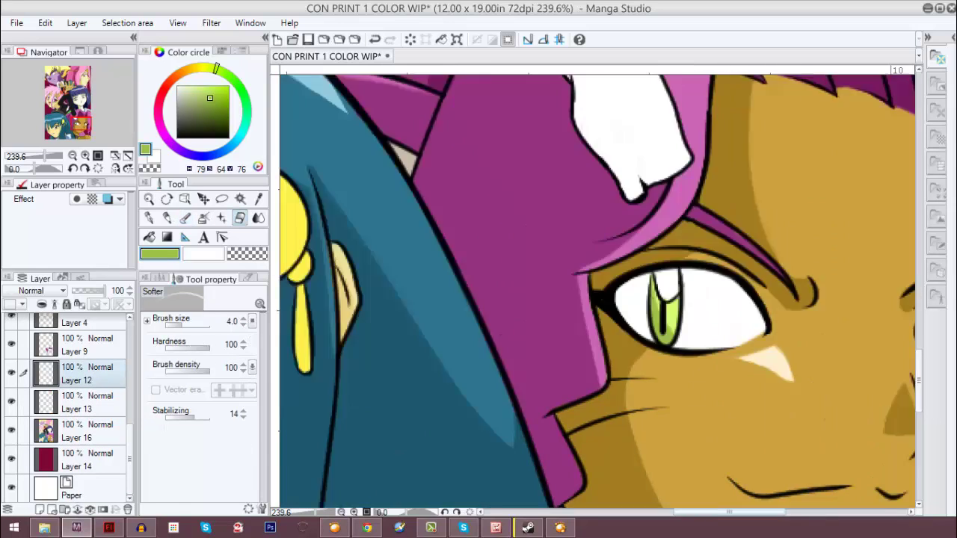
{"action": "left_click_drag", "start_coordinate": [579, 341], "coordinate": [600, 342]}
{"action": "key", "text": "b"}
{"action": "key", "text": "alt+bracketleft"}
{"action": "key", "text": "alt+bracketleft"}
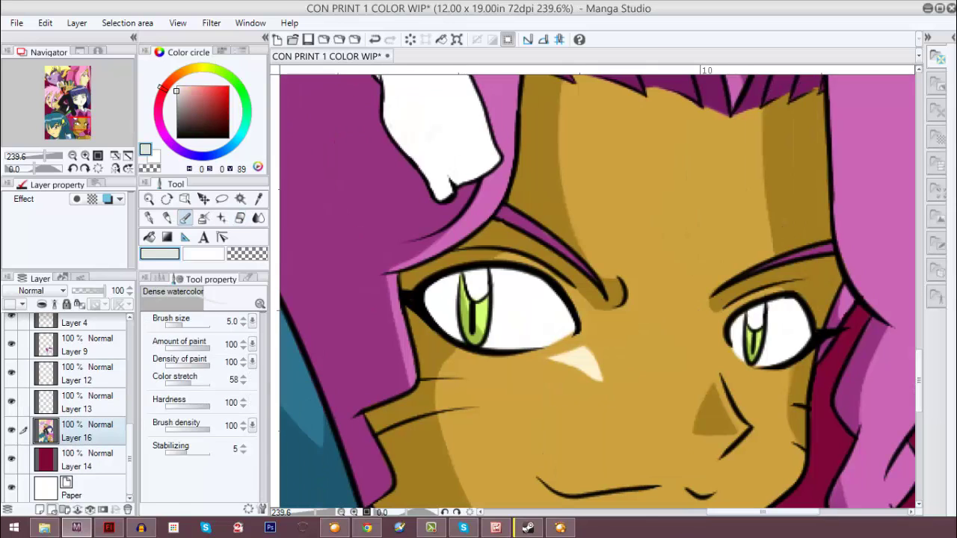
{"action": "key", "text": "ctrl+shift+n"}
{"action": "key", "text": "e"}
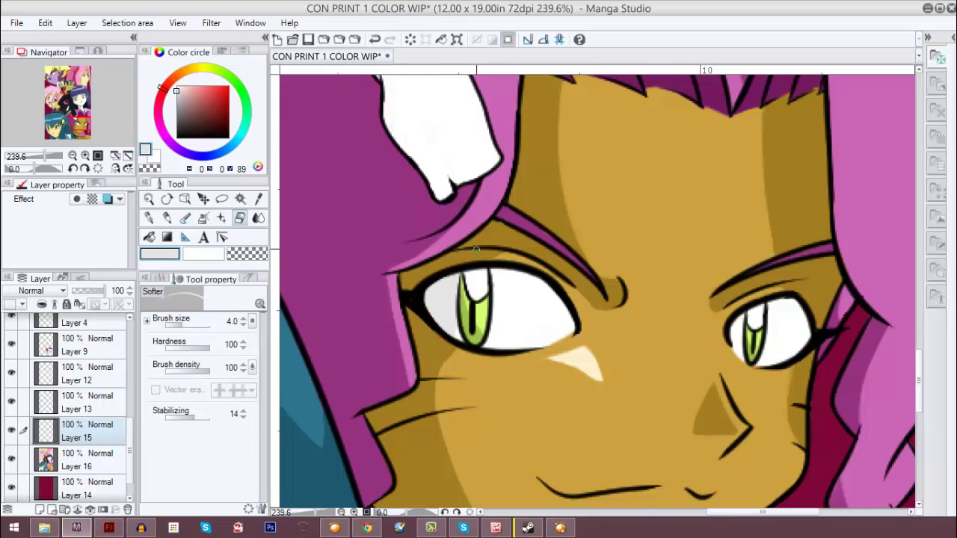
Add grey shading to the smaller eye and under the upper lids, and erase the iris lines around the highlights on Layer 7.
{"action": "key", "text": "b"}
{"action": "key", "text": "e"}
{"action": "key", "text": "b"}
{"action": "key", "text": "e"}
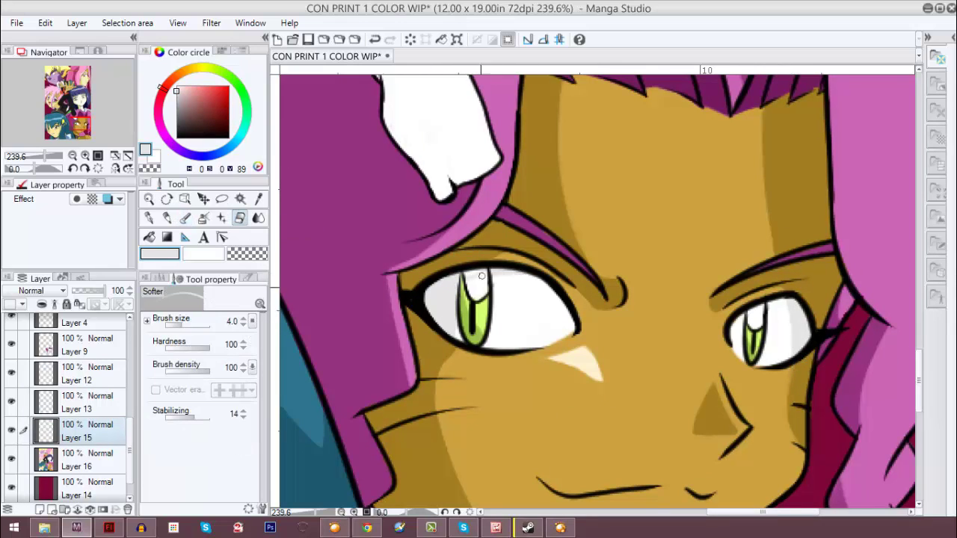
{"action": "left_click", "coordinate": [477, 269], "text": "ctrl+shift"}
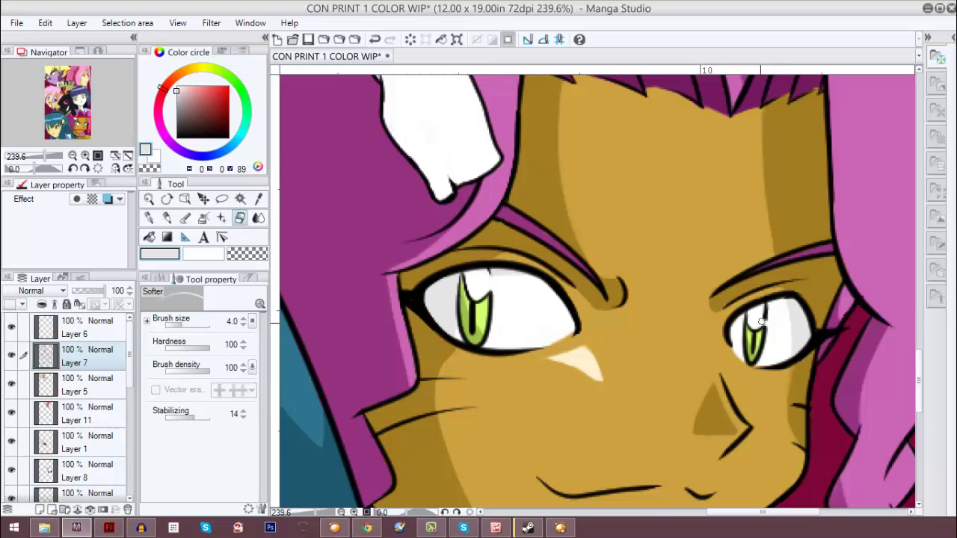
Paint a pale pink highlight band across the long front hair lock beside the face on a new layer with a size 12 brush.
{"action": "scroll", "coordinate": [782, 299], "scroll_direction": "down", "scroll_amount": 2}
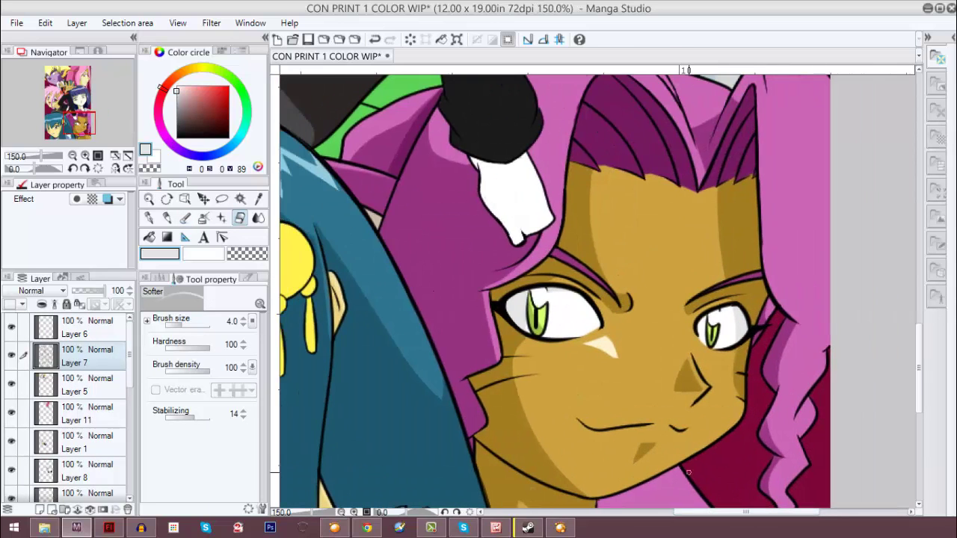
{"action": "left_click", "coordinate": [687, 473], "text": "ctrl+shift"}
{"action": "left_click", "coordinate": [688, 472], "text": "alt"}
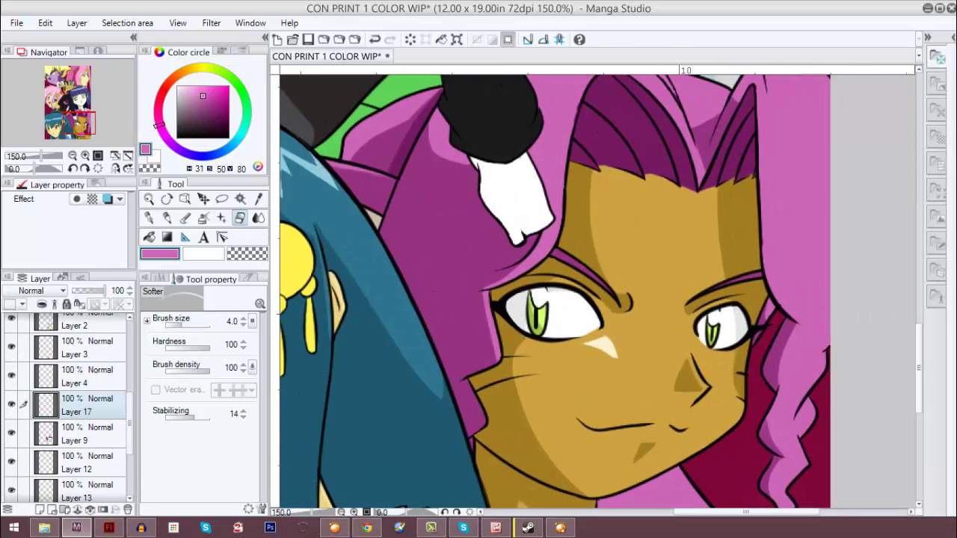
{"action": "key", "text": "b"}
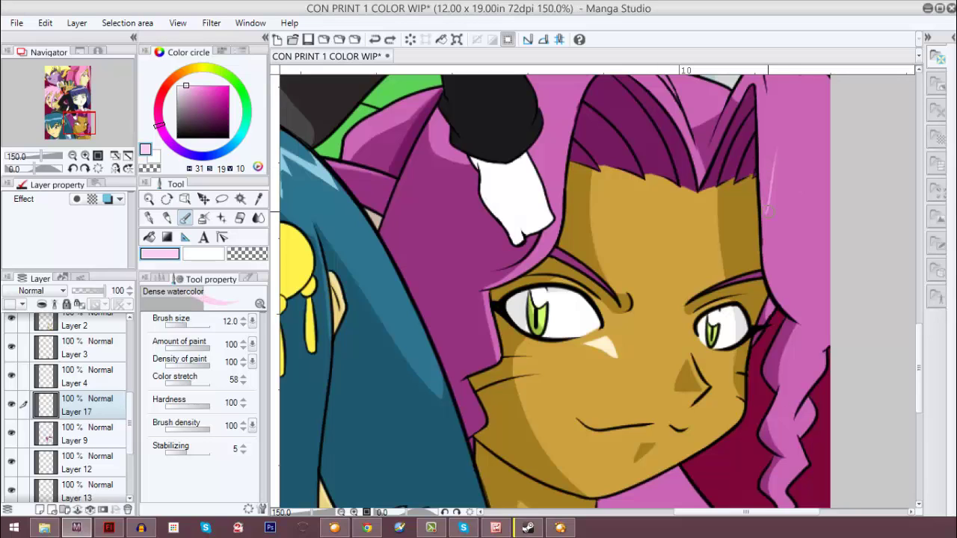
{"action": "mouse_move", "coordinate": [768, 212]}
{"action": "left_mouse_down"}
{"action": "mouse_move", "coordinate": [784, 128]}
{"action": "mouse_move", "coordinate": [793, 169]}
{"action": "mouse_move", "coordinate": [780, 160]}
{"action": "mouse_move", "coordinate": [819, 187]}
{"action": "left_mouse_up"}
Carve the pale pink hair highlight into jagged vertical spikes with a size 4 eraser.
{"action": "key", "text": "e"}
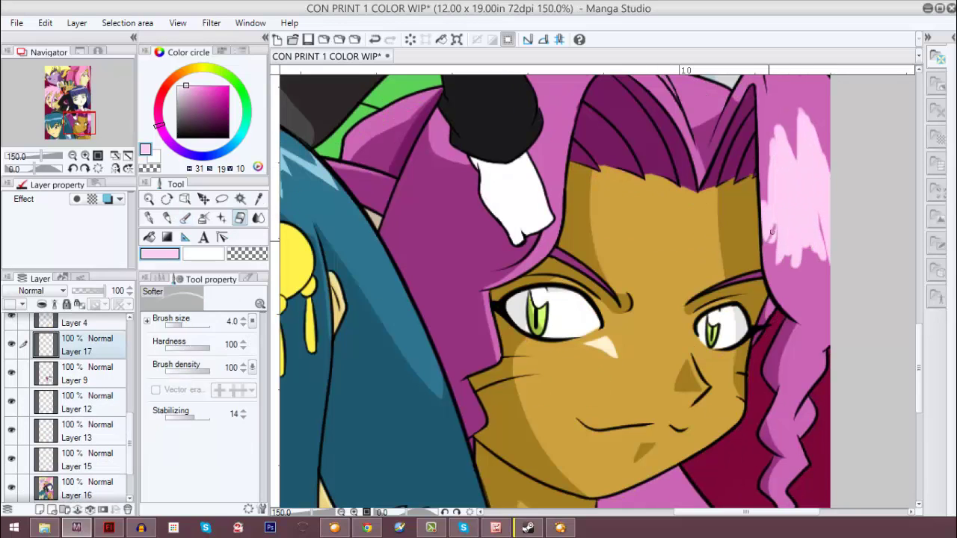
{"action": "left_click_drag", "start_coordinate": [769, 223], "coordinate": [770, 174]}
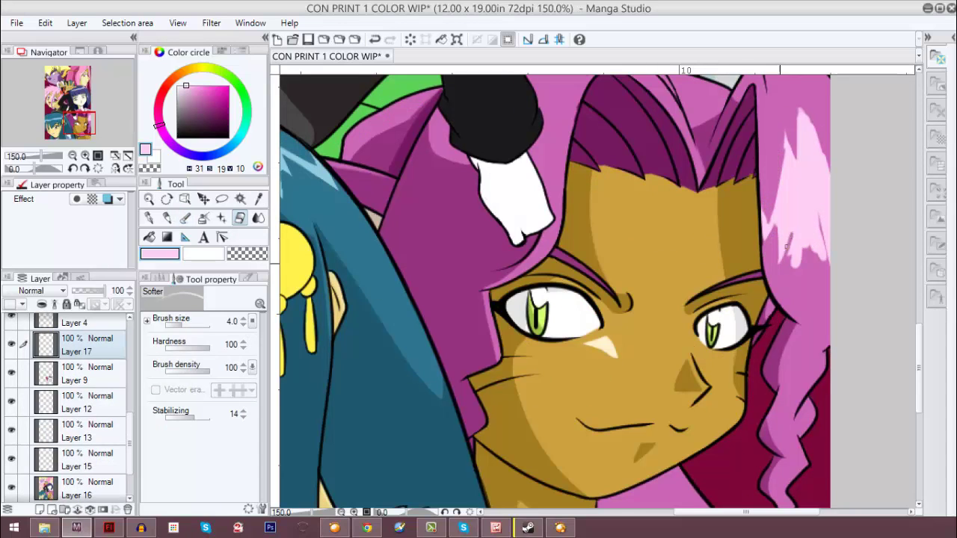
{"action": "mouse_move", "coordinate": [790, 251]}
{"action": "left_mouse_down"}
{"action": "mouse_move", "coordinate": [797, 206]}
{"action": "mouse_move", "coordinate": [816, 290]}
{"action": "mouse_move", "coordinate": [822, 225]}
{"action": "mouse_move", "coordinate": [830, 253]}
{"action": "left_mouse_up"}
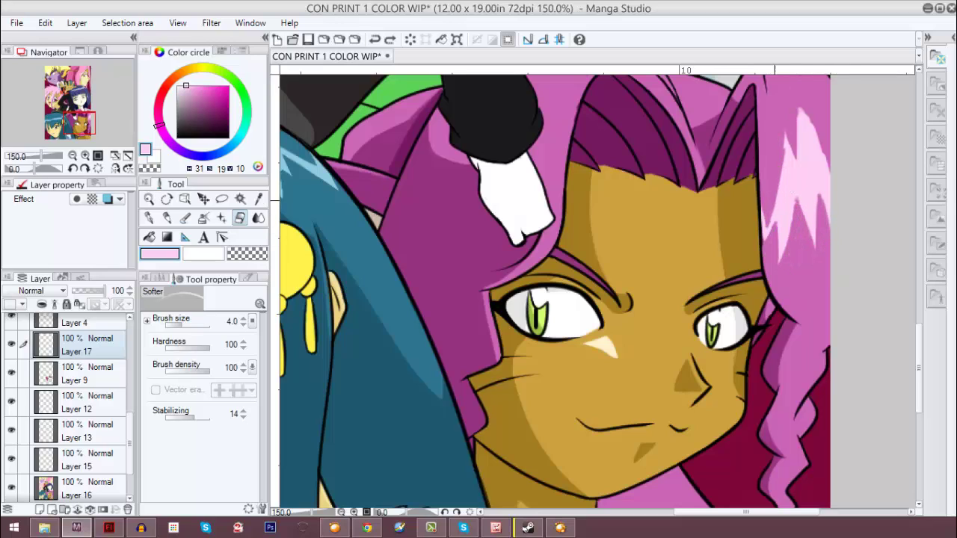
{"action": "left_click_drag", "start_coordinate": [802, 176], "coordinate": [799, 145]}
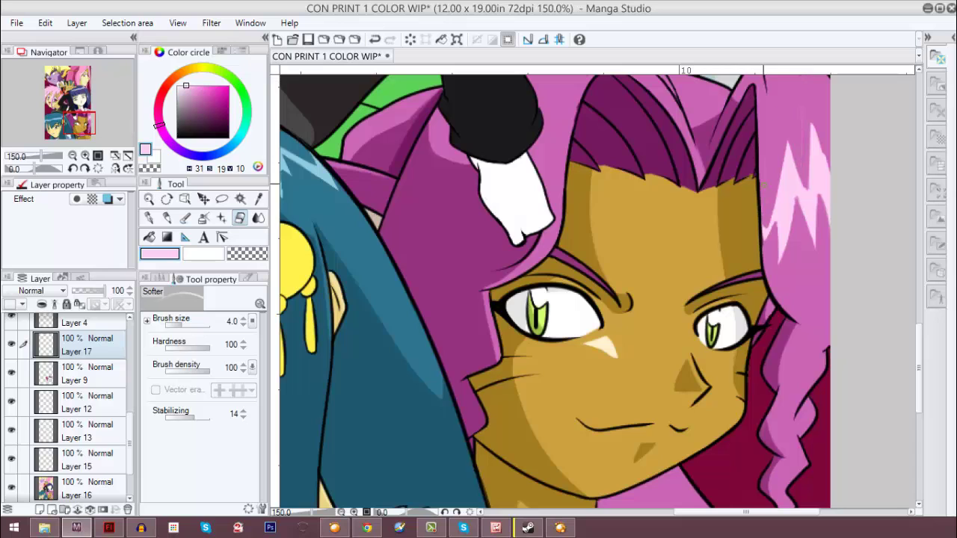
Sharpen the upper and lower spikes of the hair highlight on Layer 17 with a size 2 eraser.
{"action": "key", "text": "bracketleft"}
{"action": "scroll", "coordinate": [814, 198], "scroll_direction": "up", "scroll_amount": 5}
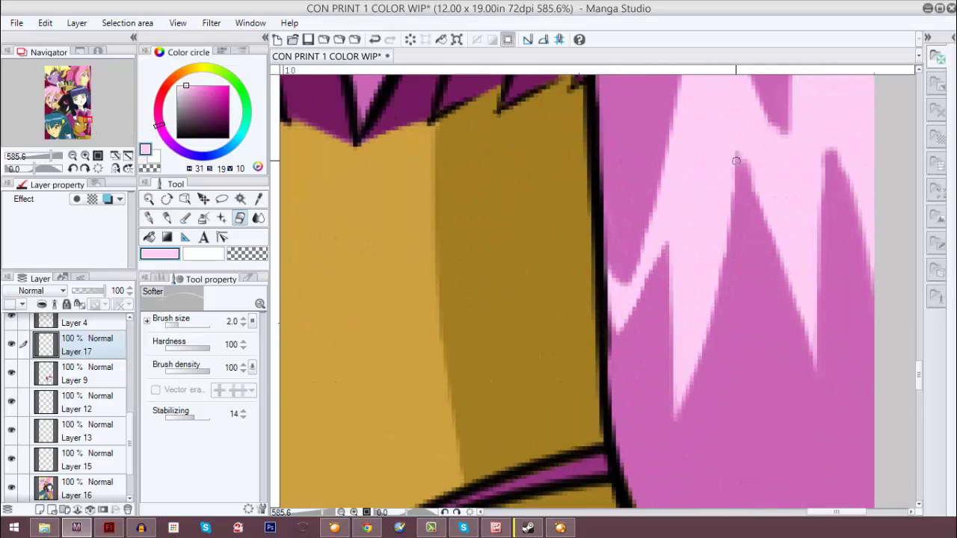
{"action": "left_click_drag", "start_coordinate": [773, 279], "coordinate": [755, 426]}
{"action": "left_click_drag", "start_coordinate": [780, 273], "coordinate": [770, 320]}
{"action": "left_click_drag", "start_coordinate": [822, 277], "coordinate": [860, 441]}
{"action": "left_click_drag", "start_coordinate": [777, 224], "coordinate": [777, 374]}
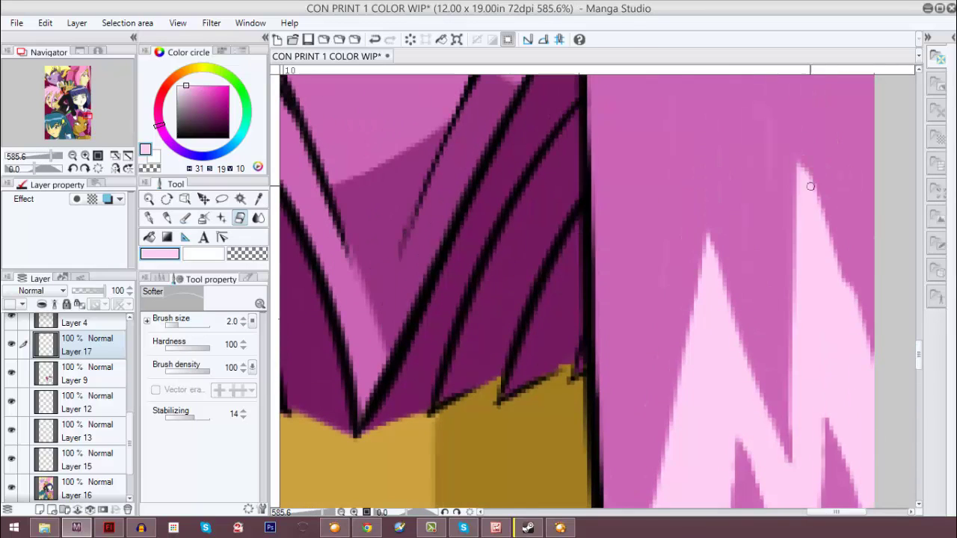
{"action": "left_click_drag", "start_coordinate": [821, 220], "coordinate": [853, 359]}
{"action": "left_click_drag", "start_coordinate": [820, 172], "coordinate": [857, 337]}
{"action": "left_click_drag", "start_coordinate": [583, 374], "coordinate": [590, 172]}
{"action": "left_click_drag", "start_coordinate": [591, 299], "coordinate": [598, 247]}
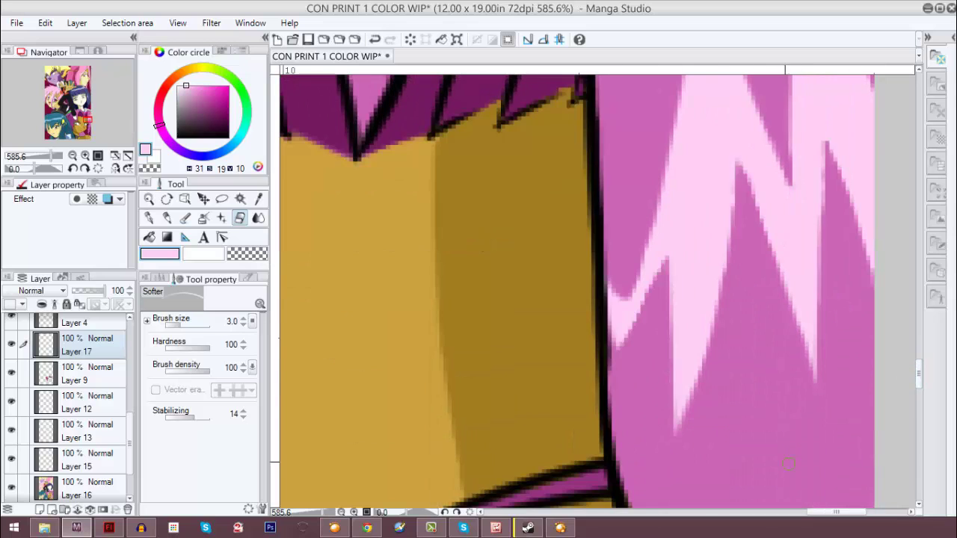
{"action": "key", "text": "bracketright"}
{"action": "left_click", "coordinate": [82, 431]}
{"action": "key", "text": "b"}
{"action": "scroll", "coordinate": [897, 384], "scroll_direction": "down", "scroll_amount": 3}
{"action": "left_click", "coordinate": [897, 384], "text": "ctrl+shift"}
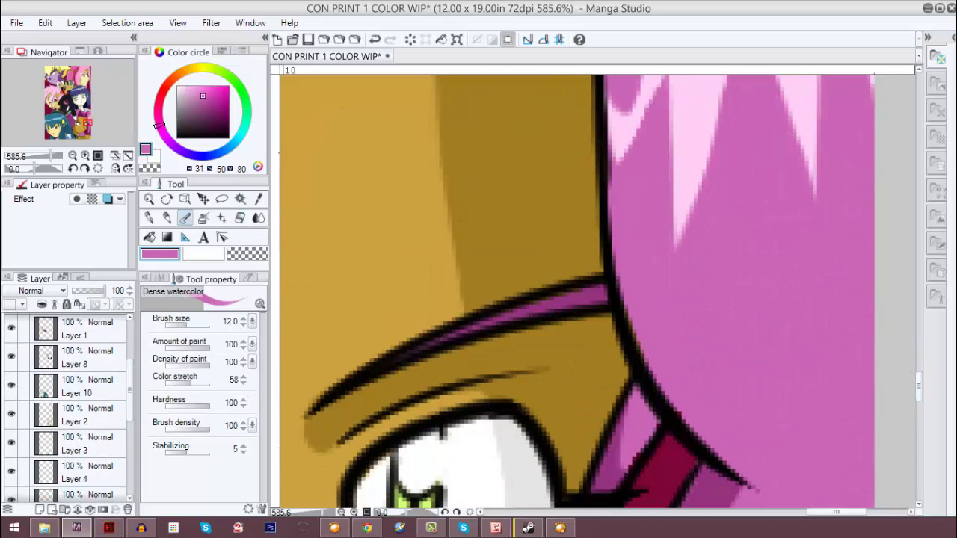
{"action": "scroll", "coordinate": [609, 214], "scroll_direction": "up", "scroll_amount": 5}
{"action": "key", "text": "b"}
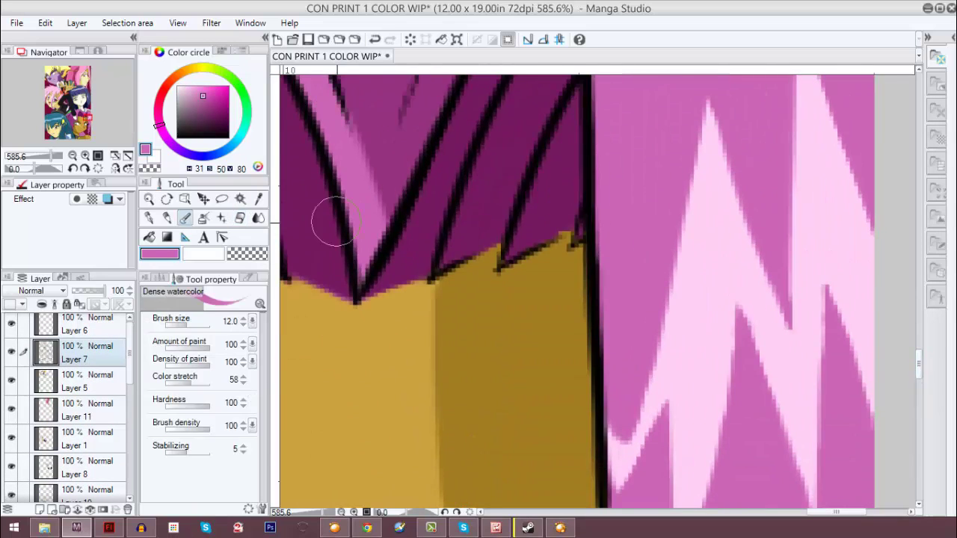
Paint a pale pink highlight along the top edge of the front hair lock on Layer 17 with a size 7 brush.
{"action": "key", "text": "bracketleft"}
{"action": "key", "text": "bracketleft"}
{"action": "key", "text": "bracketleft"}
{"action": "scroll", "coordinate": [793, 312], "scroll_direction": "up", "scroll_amount": 5}
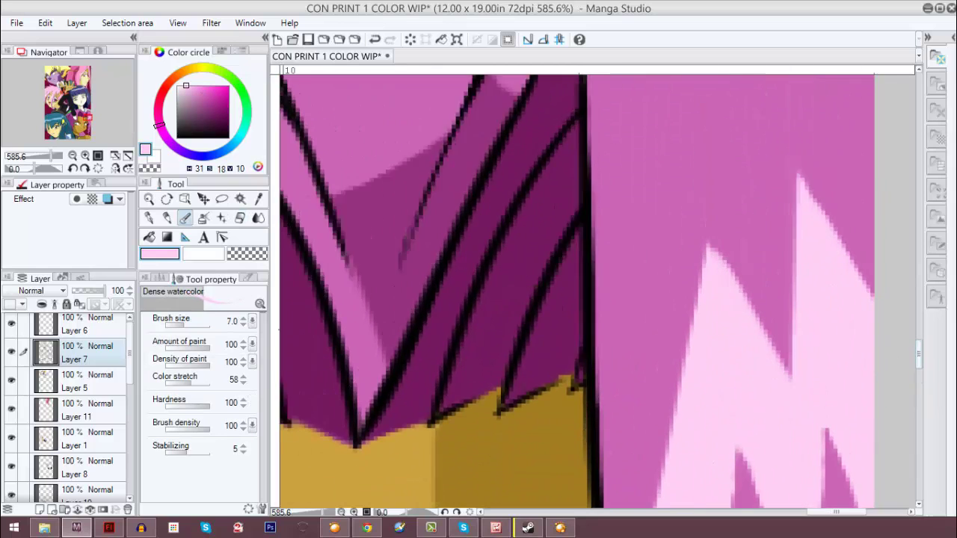
{"action": "left_click", "coordinate": [739, 142], "text": "ctrl+shift"}
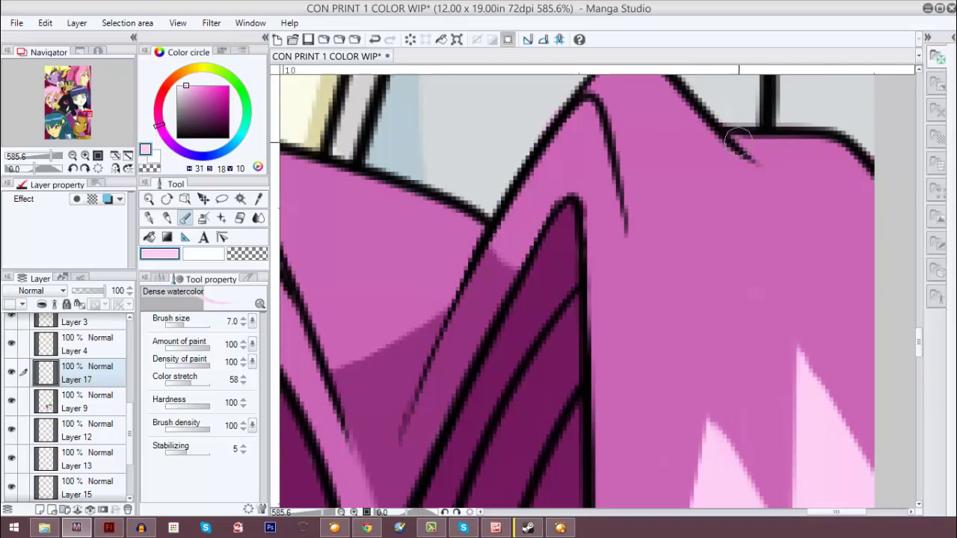
{"action": "left_click_drag", "start_coordinate": [744, 140], "coordinate": [762, 145]}
{"action": "scroll", "coordinate": [762, 145], "scroll_direction": "up", "scroll_amount": 3}
{"action": "left_click_drag", "start_coordinate": [747, 299], "coordinate": [687, 213]}
Cut the lower edge of the top hair highlight into jagged points with a size 3 eraser.
{"action": "key", "text": "e"}
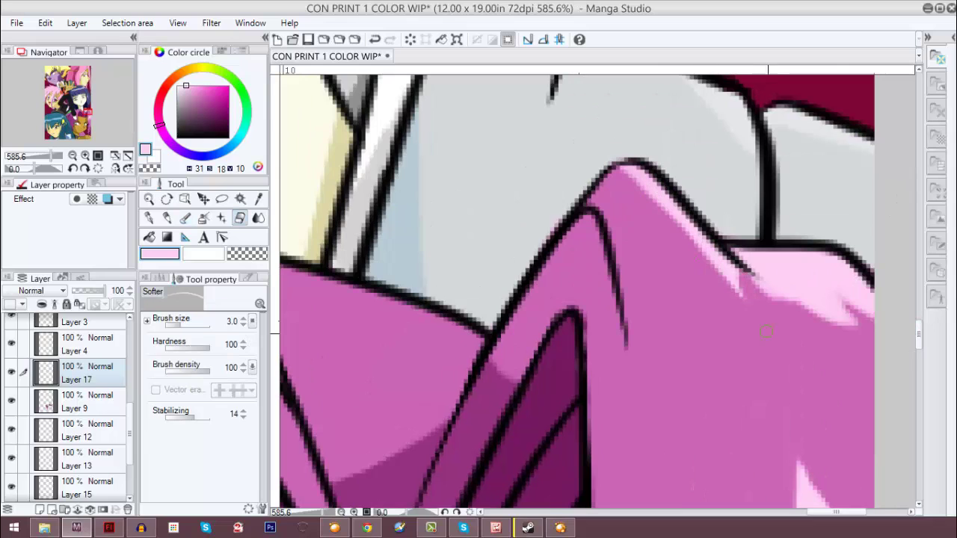
{"action": "left_click_drag", "start_coordinate": [788, 292], "coordinate": [855, 322]}
{"action": "left_click", "coordinate": [705, 362], "text": "ctrl+shift"}
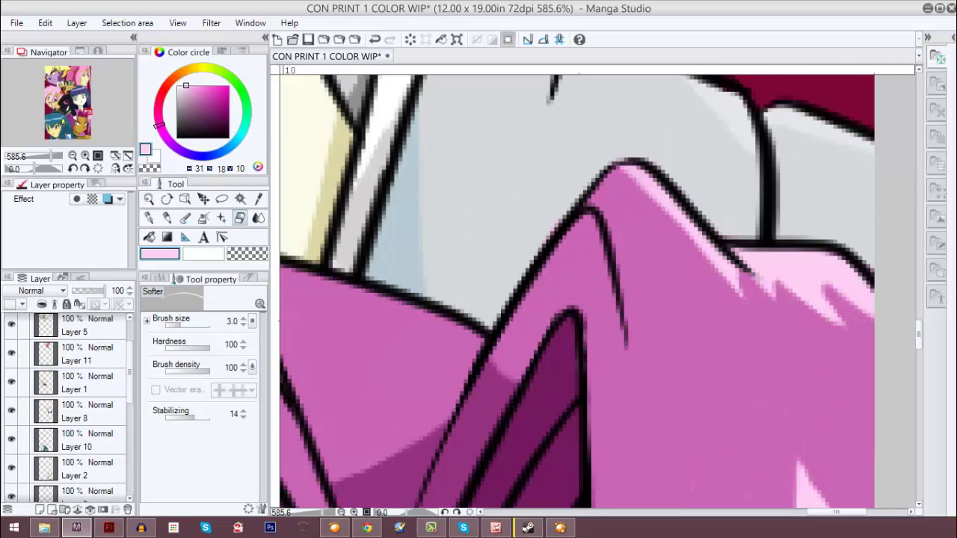
{"action": "key", "text": "bracketright"}
{"action": "key", "text": "bracketright"}
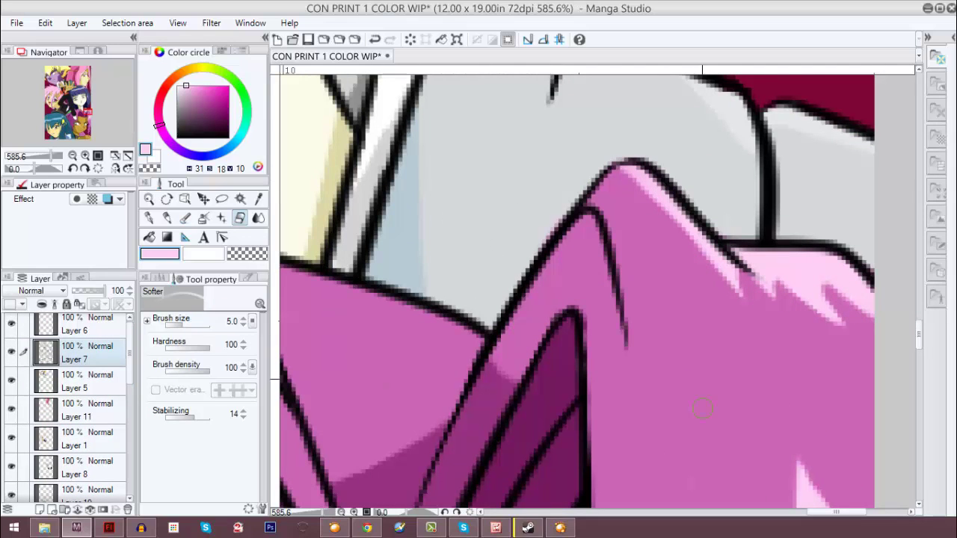
{"action": "scroll", "coordinate": [664, 279], "scroll_direction": "down", "scroll_amount": 3}
{"action": "left_click", "coordinate": [664, 279], "text": "ctrl+shift"}
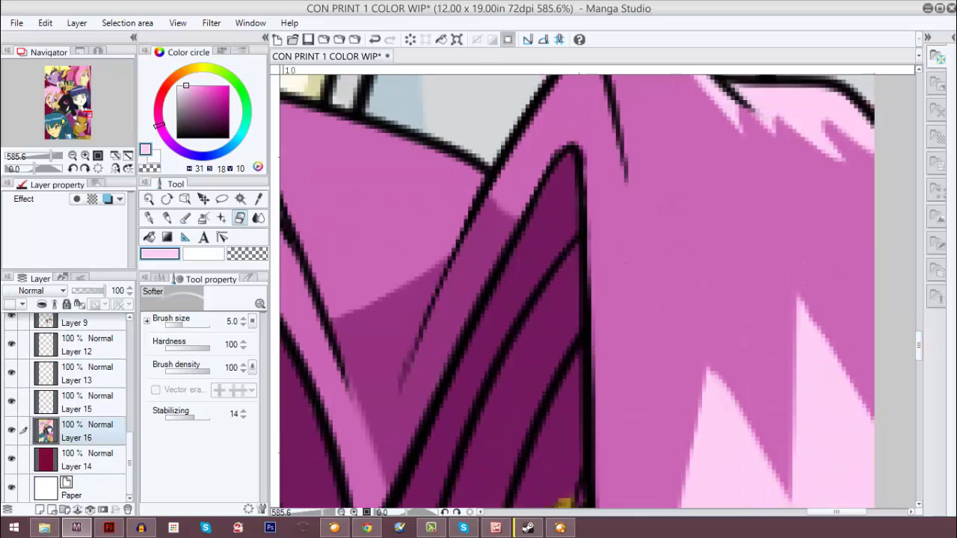
{"action": "left_click", "coordinate": [664, 279], "text": "alt"}
{"action": "key", "text": "b"}
{"action": "scroll", "coordinate": [712, 241], "scroll_direction": "up", "scroll_amount": 3}
{"action": "left_click", "coordinate": [712, 242], "text": "ctrl+shift"}
{"action": "key", "text": "e"}
{"action": "scroll", "coordinate": [711, 241], "scroll_direction": "down", "scroll_amount": 3}
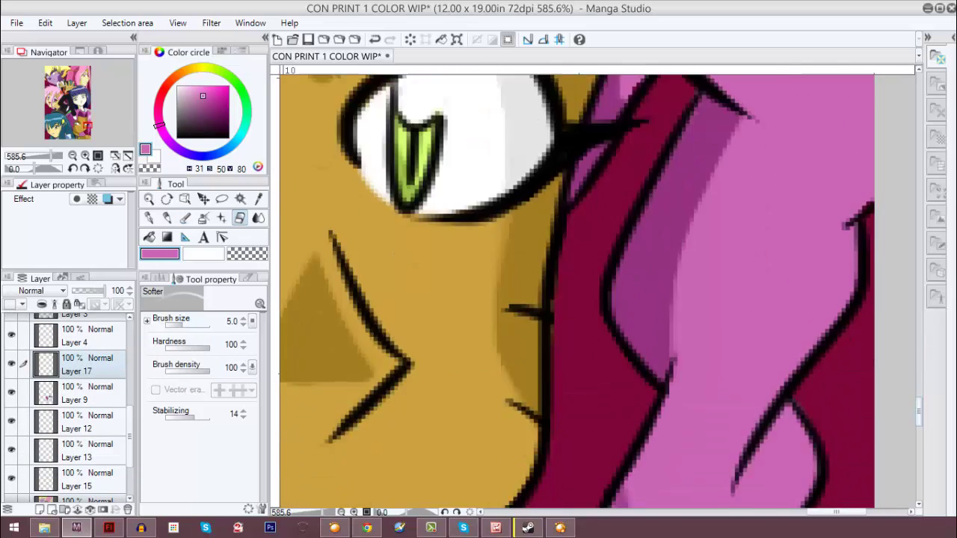
Activate the hair shading on Layer 9 and sample its dark magenta for the size 7 dense watercolor brush.
{"action": "left_click", "coordinate": [711, 241], "text": "ctrl+shift"}
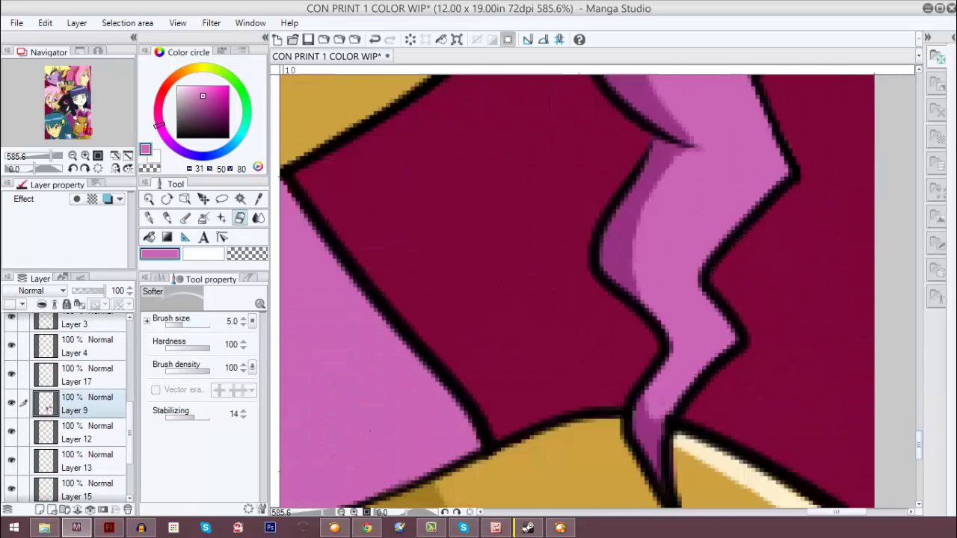
{"action": "scroll", "coordinate": [712, 242], "scroll_direction": "down", "scroll_amount": 3}
{"action": "scroll", "coordinate": [695, 288], "scroll_direction": "up", "scroll_amount": 3}
{"action": "key", "text": "b"}
{"action": "left_click", "coordinate": [696, 288], "text": "alt"}
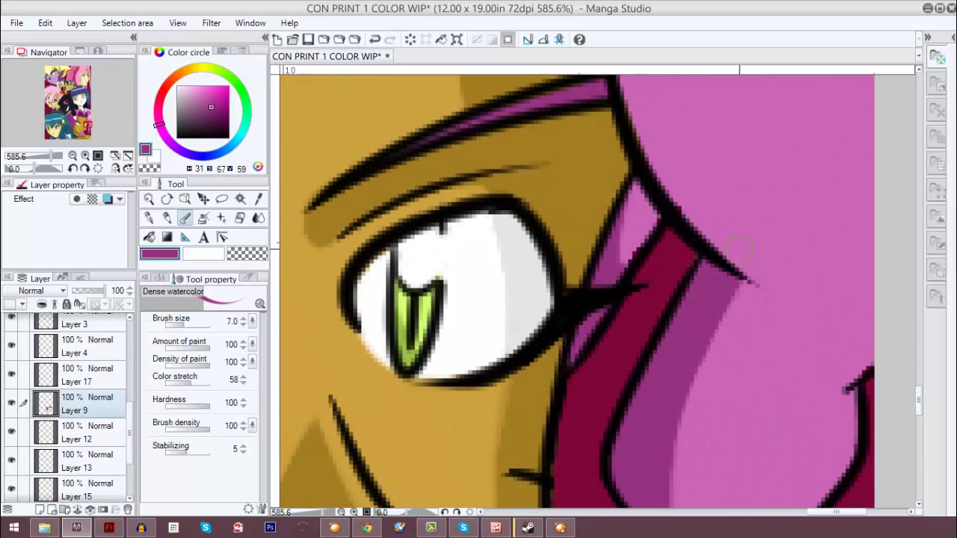
{"action": "scroll", "coordinate": [568, 363], "scroll_direction": "down", "scroll_amount": 6}
{"action": "scroll", "coordinate": [567, 363], "scroll_direction": "down", "scroll_amount": 2}
{"action": "scroll", "coordinate": [501, 403], "scroll_direction": "up", "scroll_amount": 3}
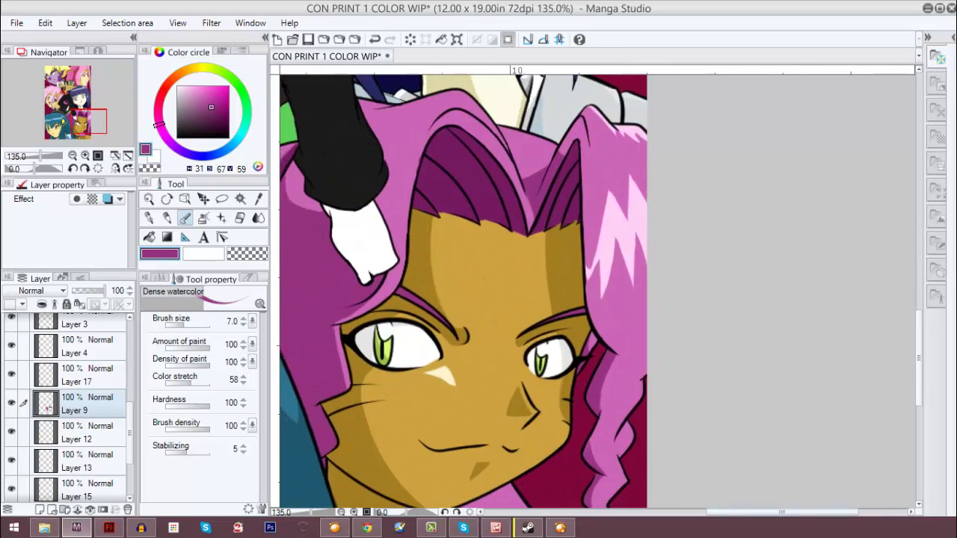
Return to the hair highlight on Layer 17, sample its pale pink and ready the size 5 eraser.
{"action": "left_click", "coordinate": [695, 247], "text": "ctrl+shift"}
{"action": "left_click", "coordinate": [696, 247], "text": "alt"}
{"action": "key", "text": "e"}
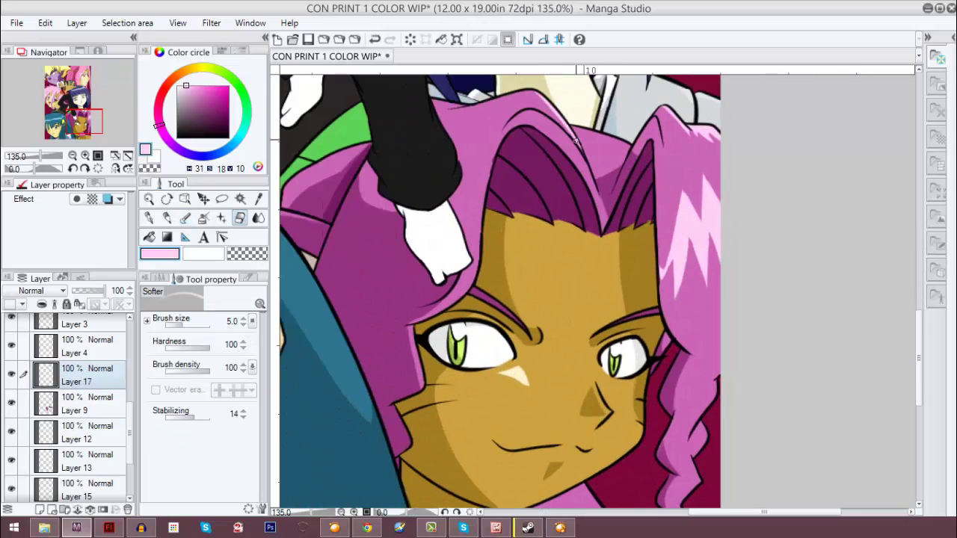
{"action": "scroll", "coordinate": [575, 140], "scroll_direction": "down", "scroll_amount": 3}
{"action": "scroll", "coordinate": [576, 299], "scroll_direction": "up", "scroll_amount": 4}
Paint small white catchlights in the cat character's green eyes on Layer 6 with a size 4 brush.
{"action": "left_click", "coordinate": [628, 273], "text": "ctrl+shift"}
{"action": "left_click", "coordinate": [628, 272], "text": "alt"}
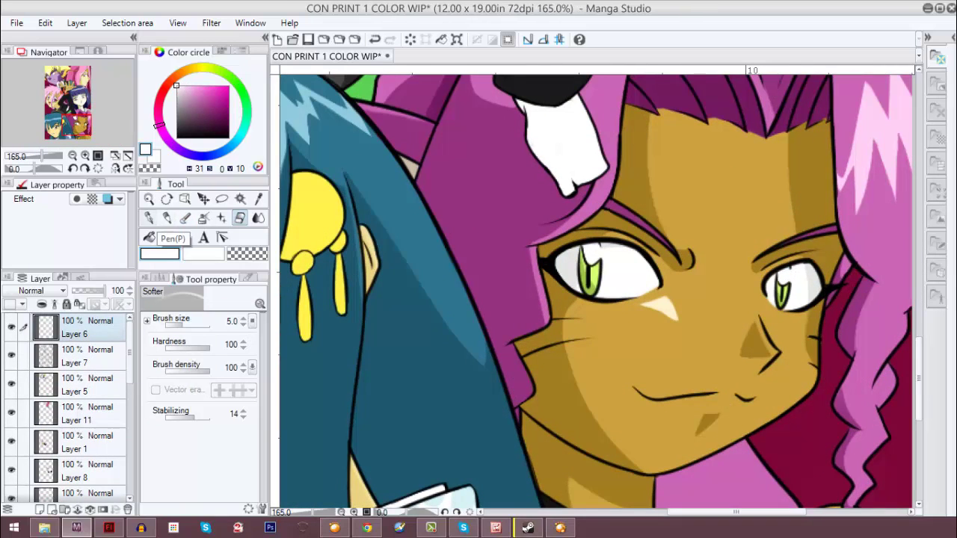
{"action": "left_click", "coordinate": [186, 217]}
{"action": "scroll", "coordinate": [580, 238], "scroll_direction": "up", "scroll_amount": 4}
{"action": "scroll", "coordinate": [594, 213], "scroll_direction": "right", "scroll_amount": 3}
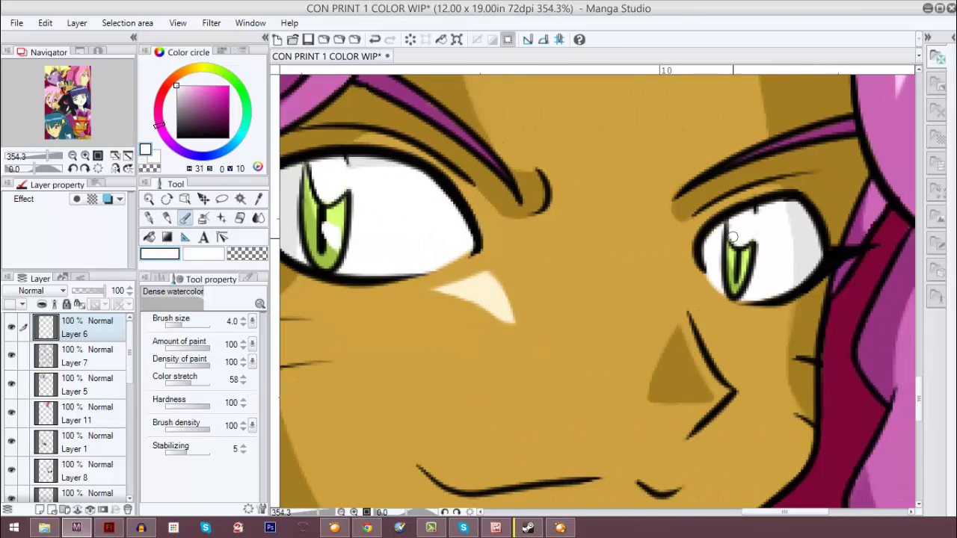
{"action": "key", "text": "e"}
Merge the cat character's shading and highlight layers into Layer 15 and add a new layer directly above it.
{"action": "scroll", "coordinate": [346, 228], "scroll_direction": "down", "scroll_amount": 4}
{"action": "scroll", "coordinate": [524, 254], "scroll_direction": "left", "scroll_amount": 3}
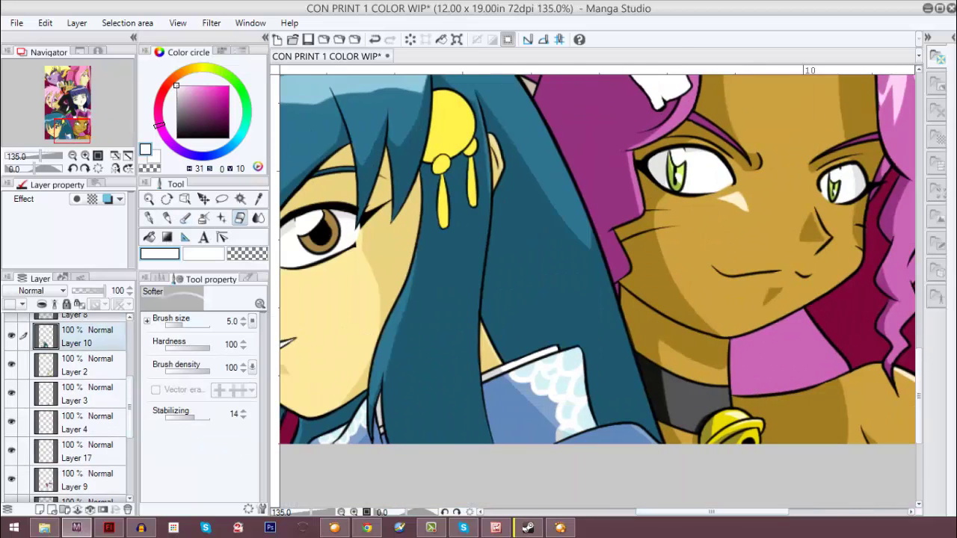
{"action": "scroll", "coordinate": [67, 404], "scroll_direction": "down", "scroll_amount": 2}
{"action": "left_click", "coordinate": [86, 374]}
{"action": "key", "text": "ctrl+shift+n"}
Shade the lower half of the blue-haired character's round yellow hair ornament in dark olive with a curved upper edge.
{"action": "scroll", "coordinate": [596, 290], "scroll_direction": "up", "scroll_amount": 5}
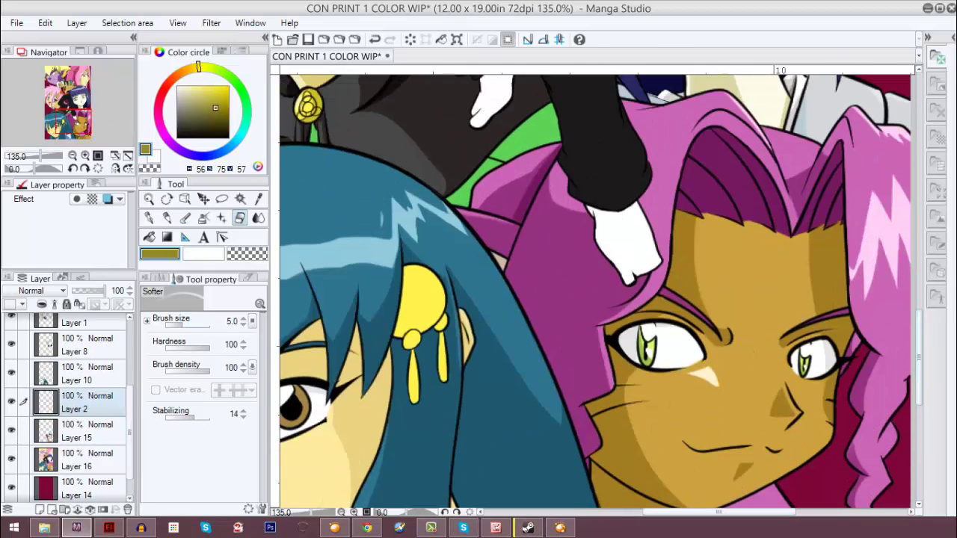
{"action": "key", "text": "b"}
{"action": "mouse_move", "coordinate": [402, 287]}
{"action": "left_mouse_down"}
{"action": "mouse_move", "coordinate": [401, 212]}
{"action": "mouse_move", "coordinate": [444, 284]}
{"action": "mouse_move", "coordinate": [415, 333]}
{"action": "left_mouse_up"}
{"action": "key", "text": "e"}
{"action": "scroll", "coordinate": [411, 334], "scroll_direction": "up", "scroll_amount": 5}
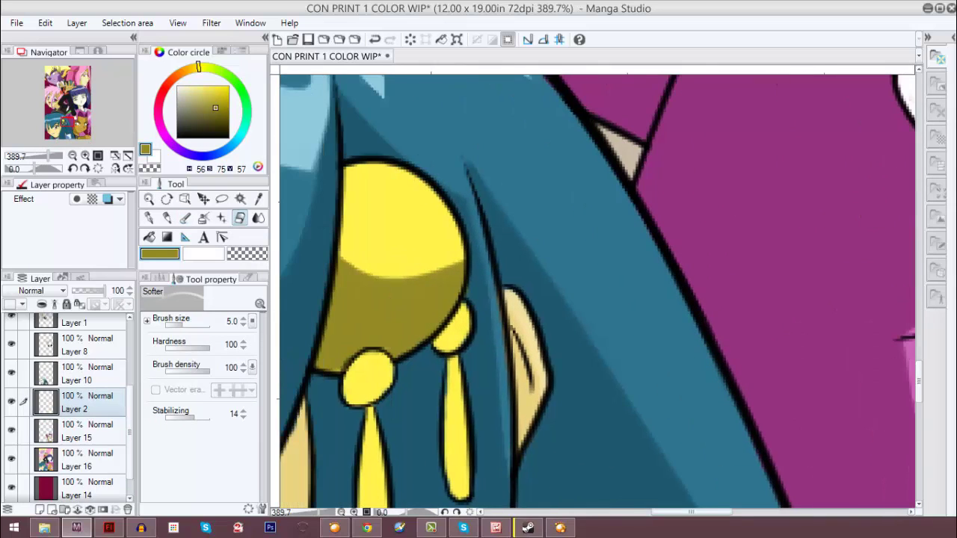
Shade the ornament's two beads and two hanging drops in dark olive with a size 6 brush, leaving narrow yellow highlights.
{"action": "key", "text": "b"}
{"action": "left_click_drag", "start_coordinate": [350, 370], "coordinate": [385, 392]}
{"action": "mouse_move", "coordinate": [448, 318]}
{"action": "left_mouse_down"}
{"action": "mouse_move", "coordinate": [457, 340]}
{"action": "mouse_move", "coordinate": [464, 321]}
{"action": "left_mouse_up"}
{"action": "scroll", "coordinate": [464, 321], "scroll_direction": "down", "scroll_amount": 3}
{"action": "left_click_drag", "start_coordinate": [450, 213], "coordinate": [457, 348]}
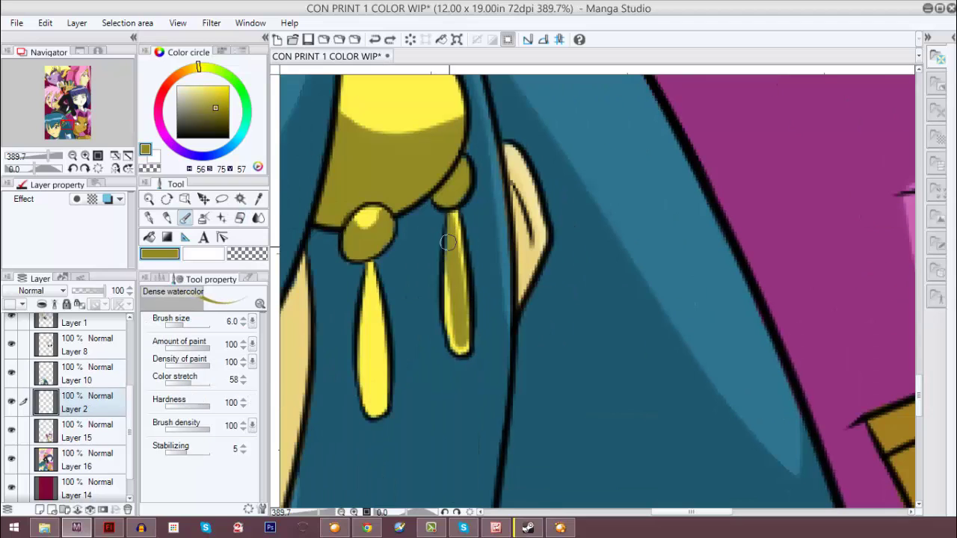
{"action": "left_click_drag", "start_coordinate": [453, 262], "coordinate": [460, 355]}
{"action": "mouse_move", "coordinate": [371, 269]}
{"action": "left_mouse_down"}
{"action": "mouse_move", "coordinate": [373, 373]}
{"action": "mouse_move", "coordinate": [366, 294]}
{"action": "left_mouse_up"}
{"action": "key", "text": "e"}
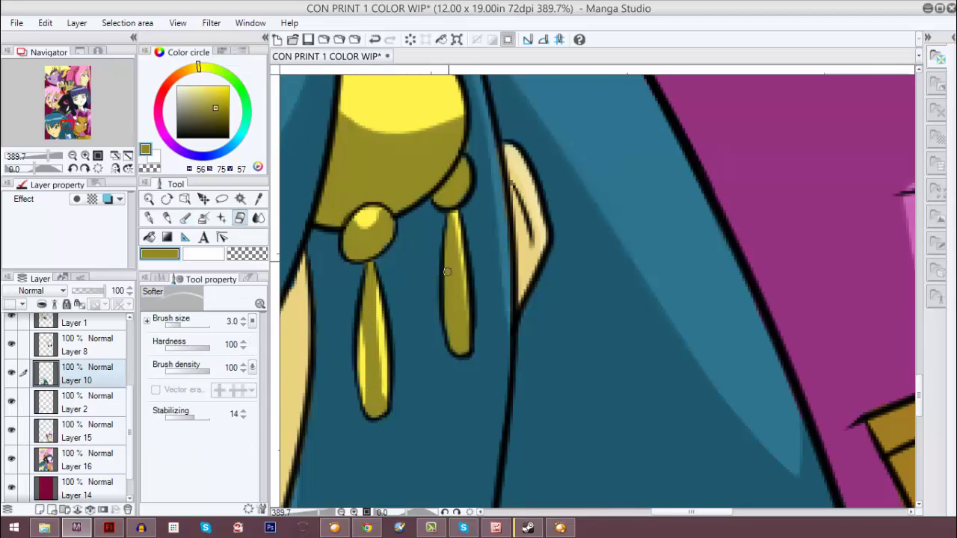
Shade the pink hair beside the cat character's neck in dark magenta on a new layer above Layer 16 with a size 12 brush.
{"action": "scroll", "coordinate": [365, 396], "scroll_direction": "down", "scroll_amount": 3}
{"action": "mouse_move", "coordinate": [365, 396]}
{"action": "left_mouse_down"}
{"action": "mouse_move", "coordinate": [418, 224]}
{"action": "mouse_move", "coordinate": [523, 187]}
{"action": "left_mouse_up"}
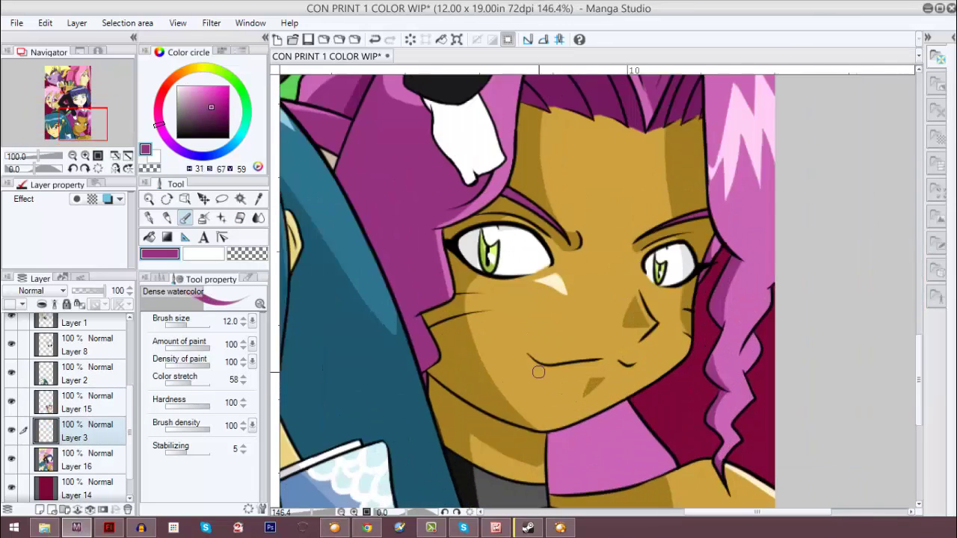
{"action": "key", "text": "e"}
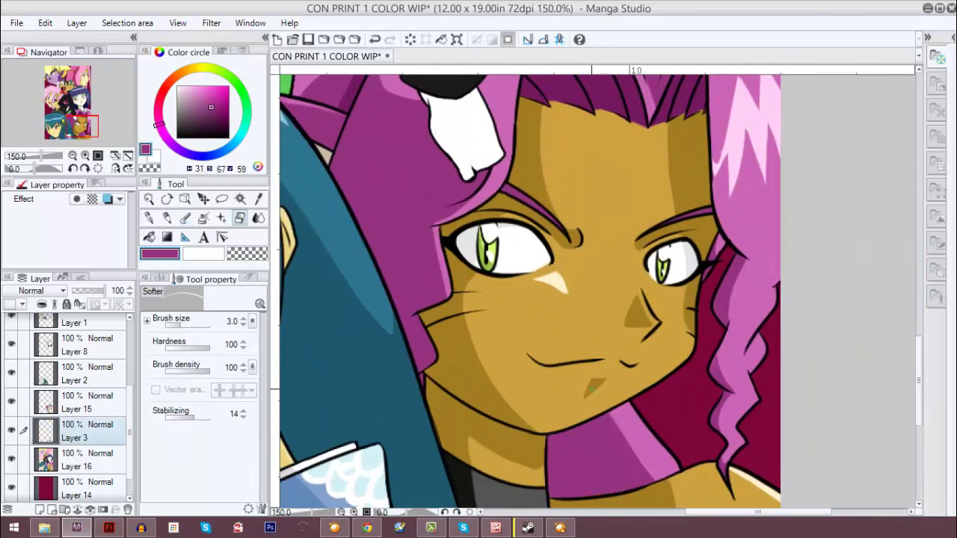
{"action": "key", "text": "ctrl+minus"}
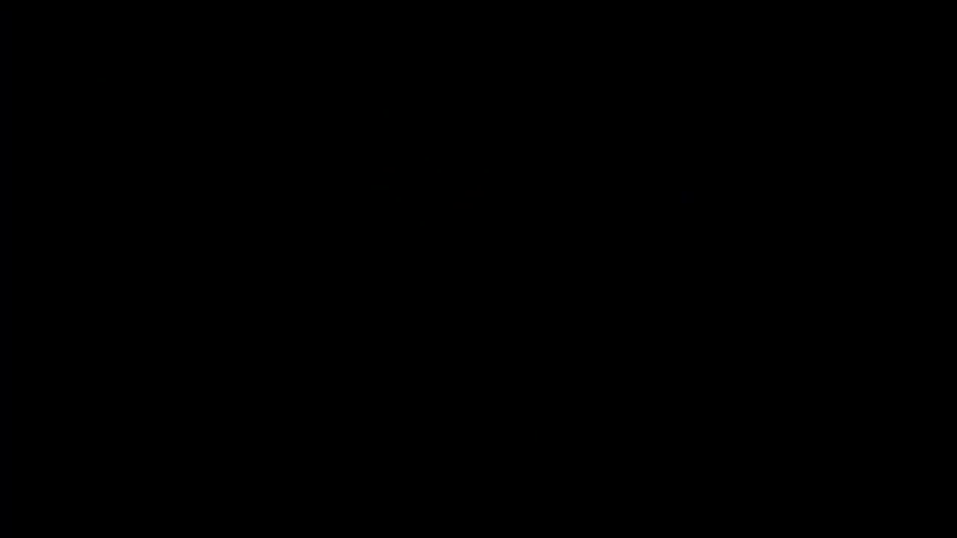